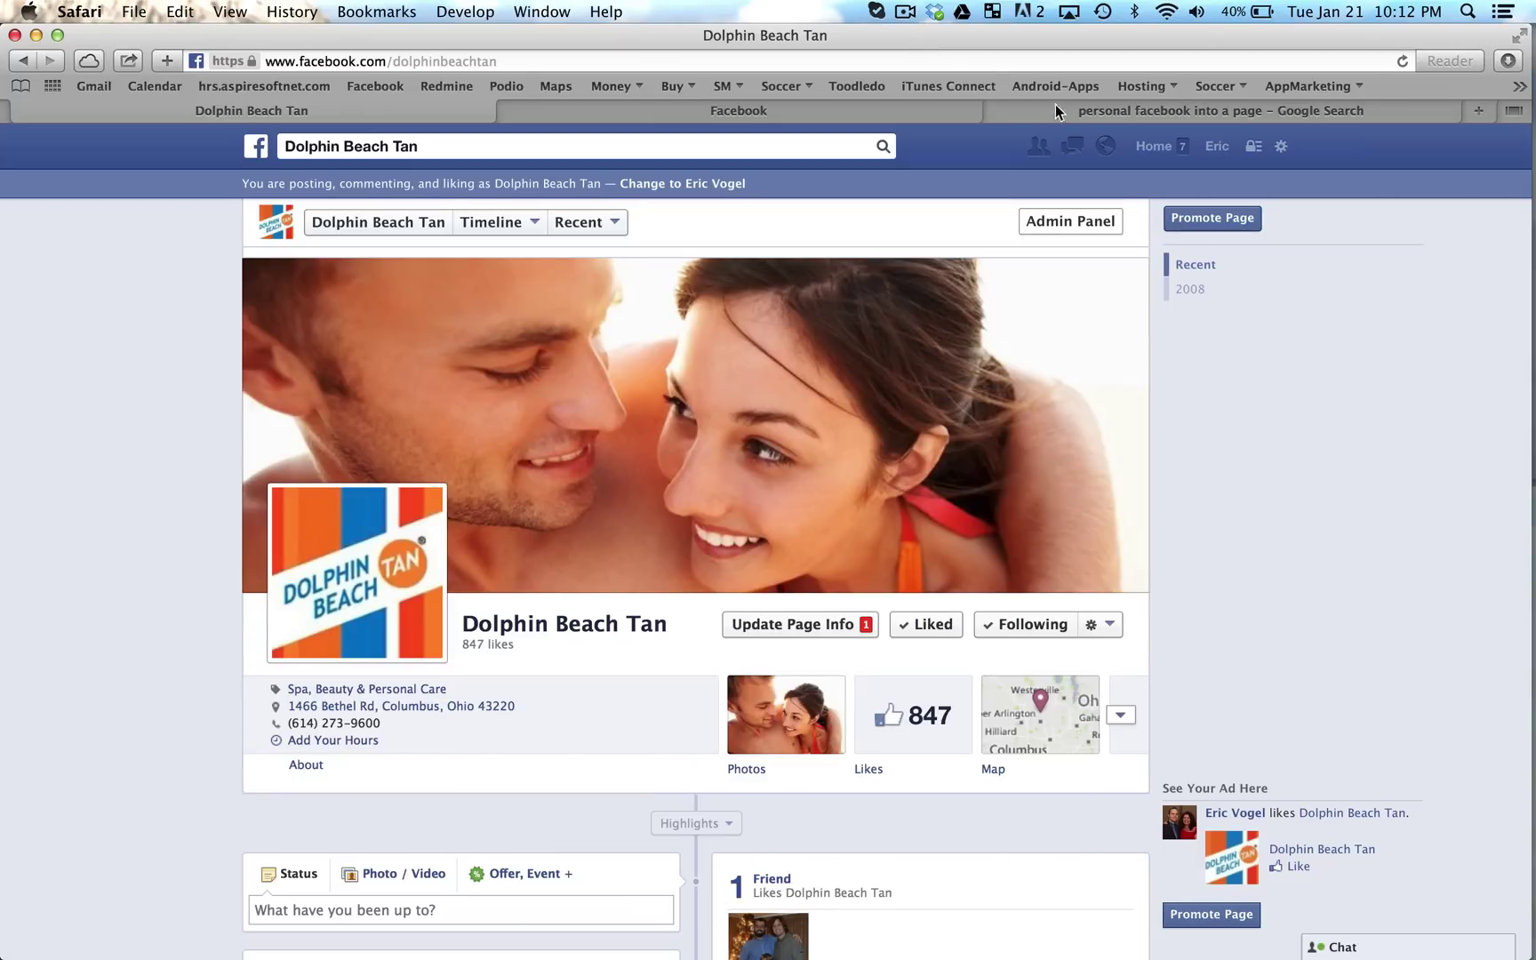
Step: Switch to the 'personal facebook into a page' Google results tab and select its search query
scroll(136, 565, "up", 3)
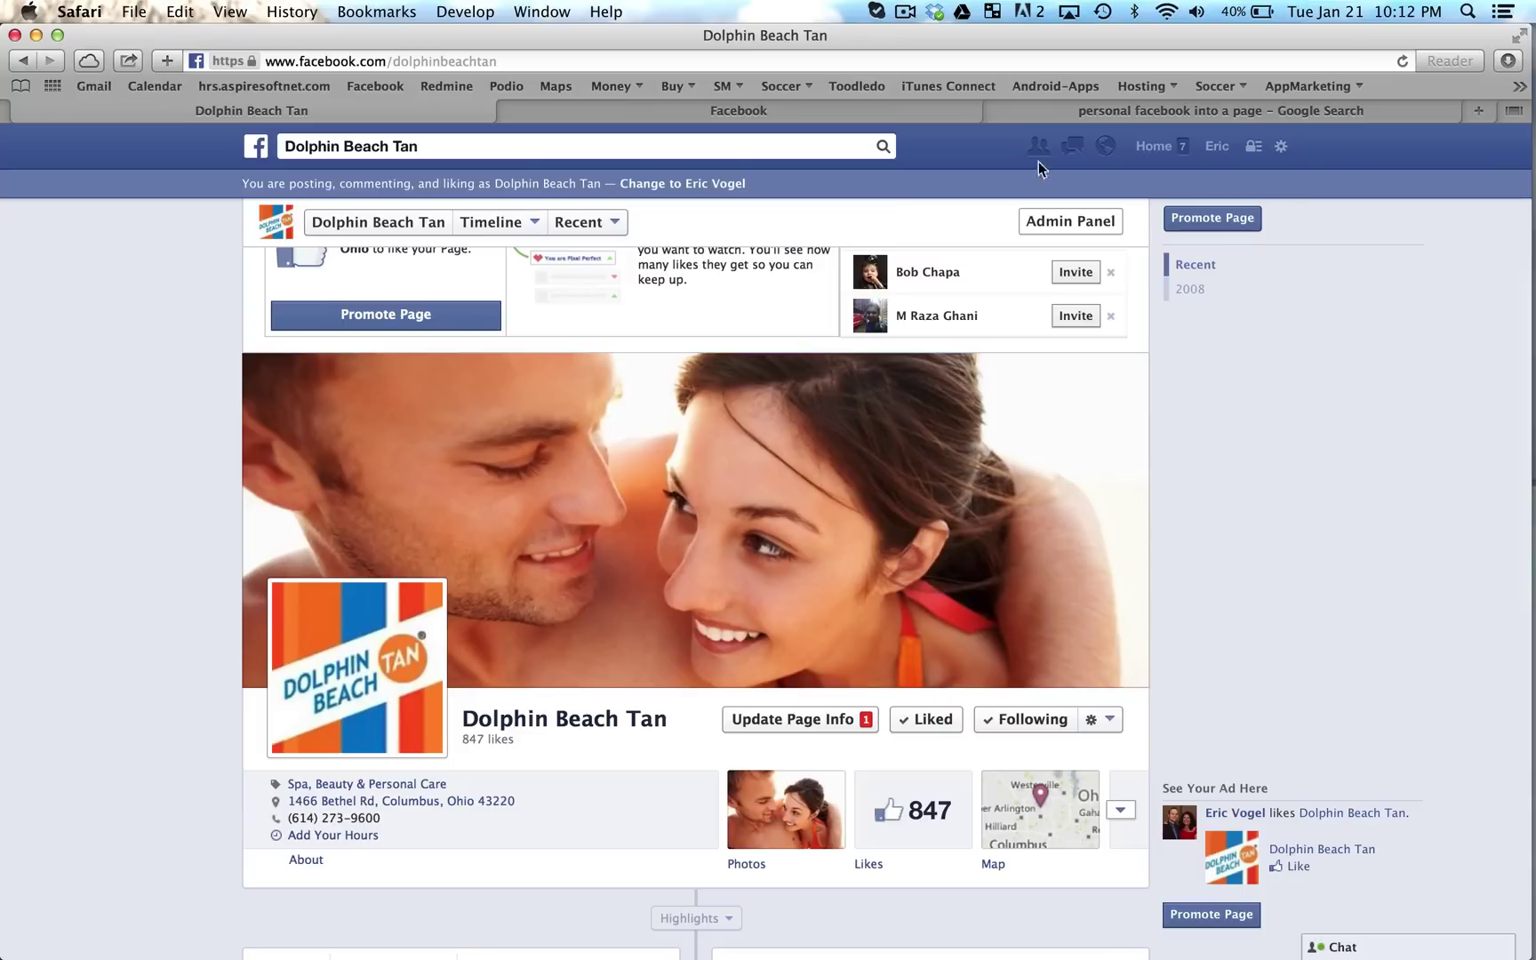
left_click(1178, 110)
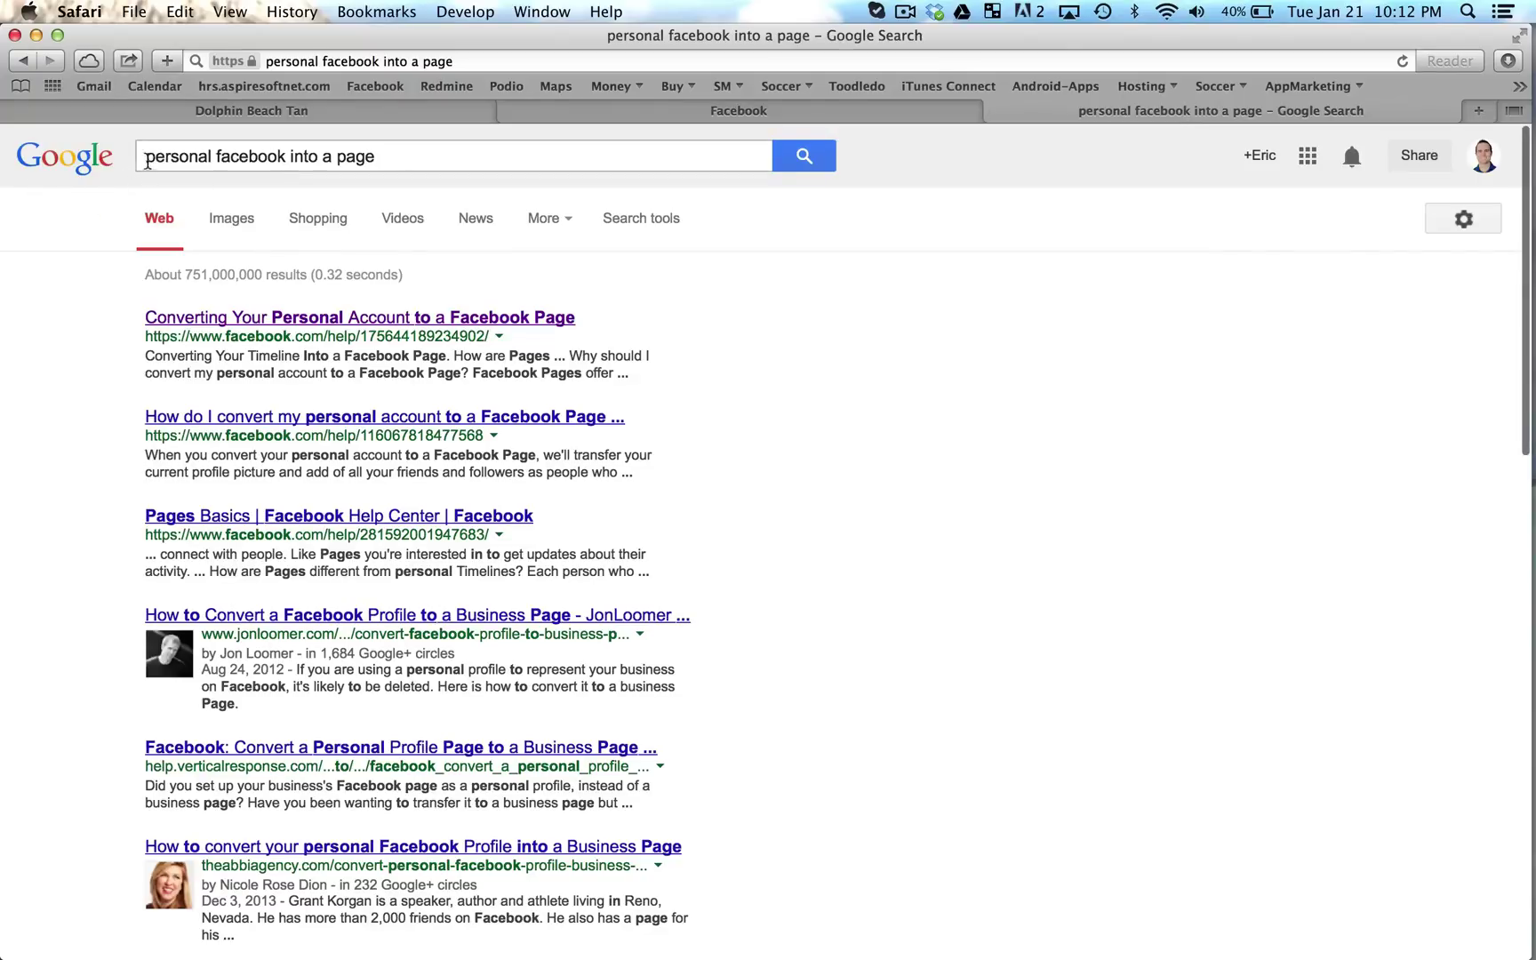
left_click(147, 163)
triple_click(369, 156)
left_click(395, 155)
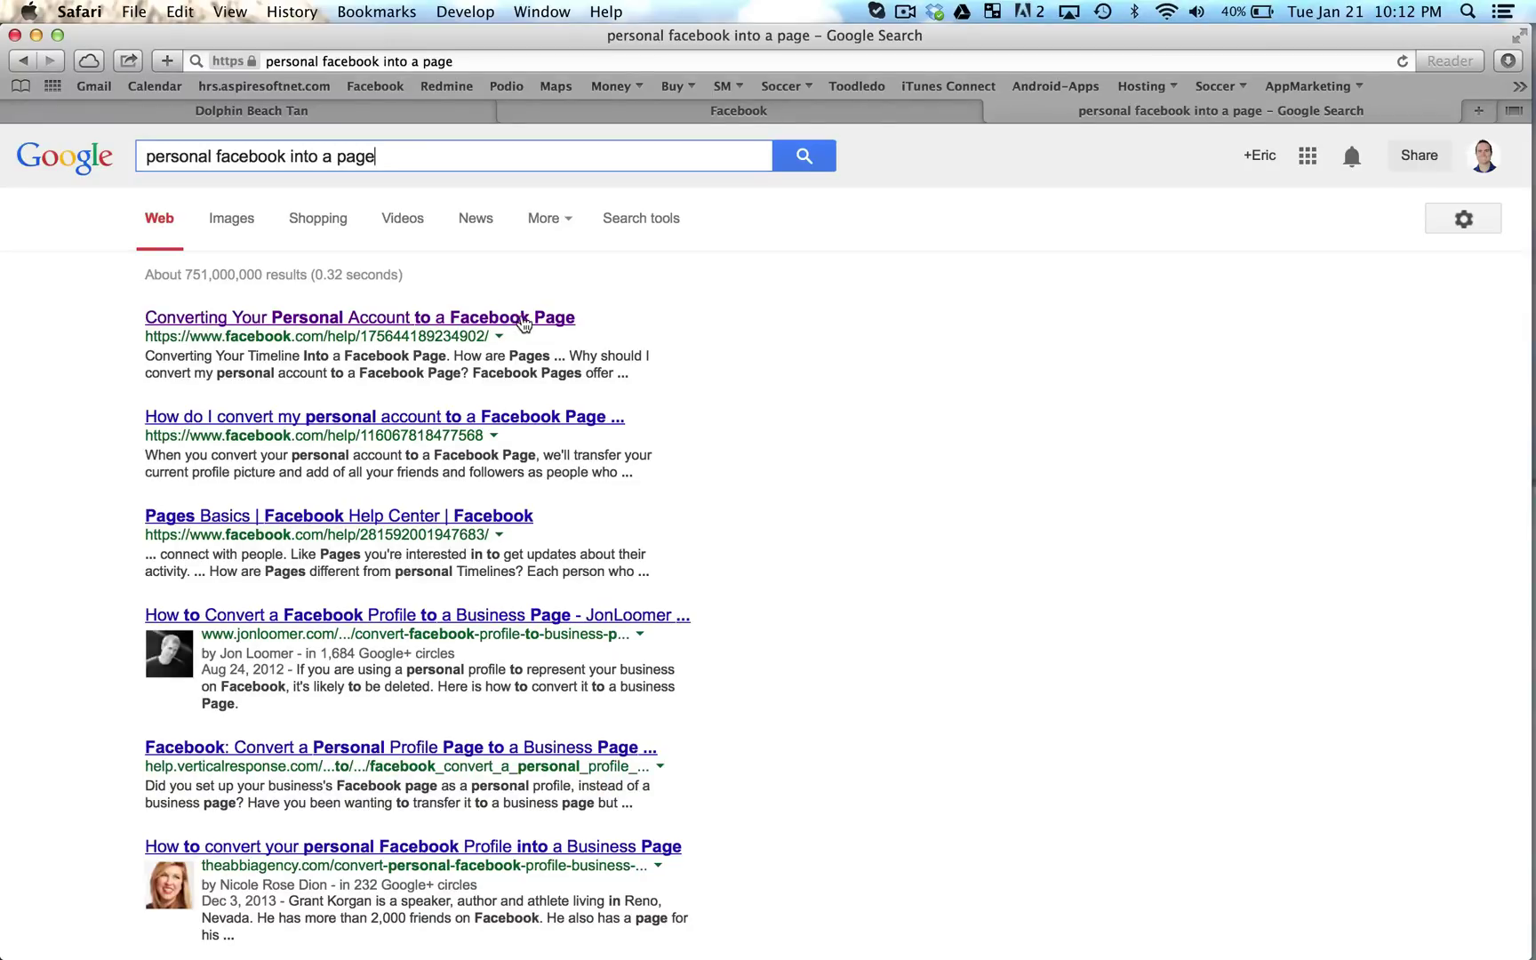
Step: Open the Facebook help article and expand the answer on converting a personal account to a Page
left_click(522, 320)
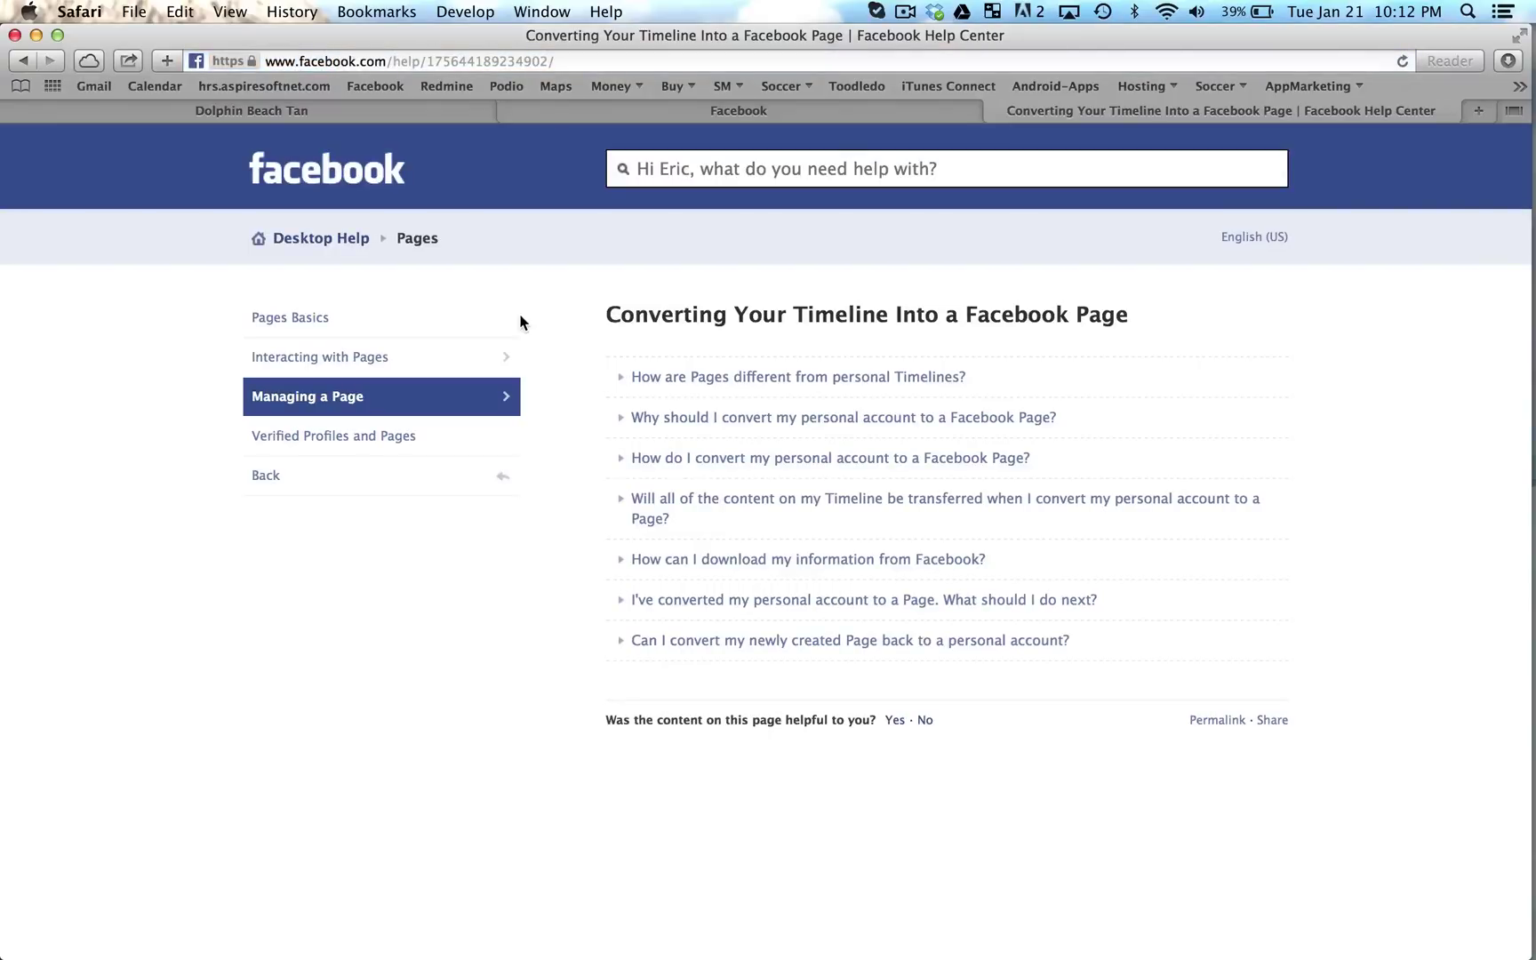
left_click(682, 464)
scroll(625, 617, "down", 2)
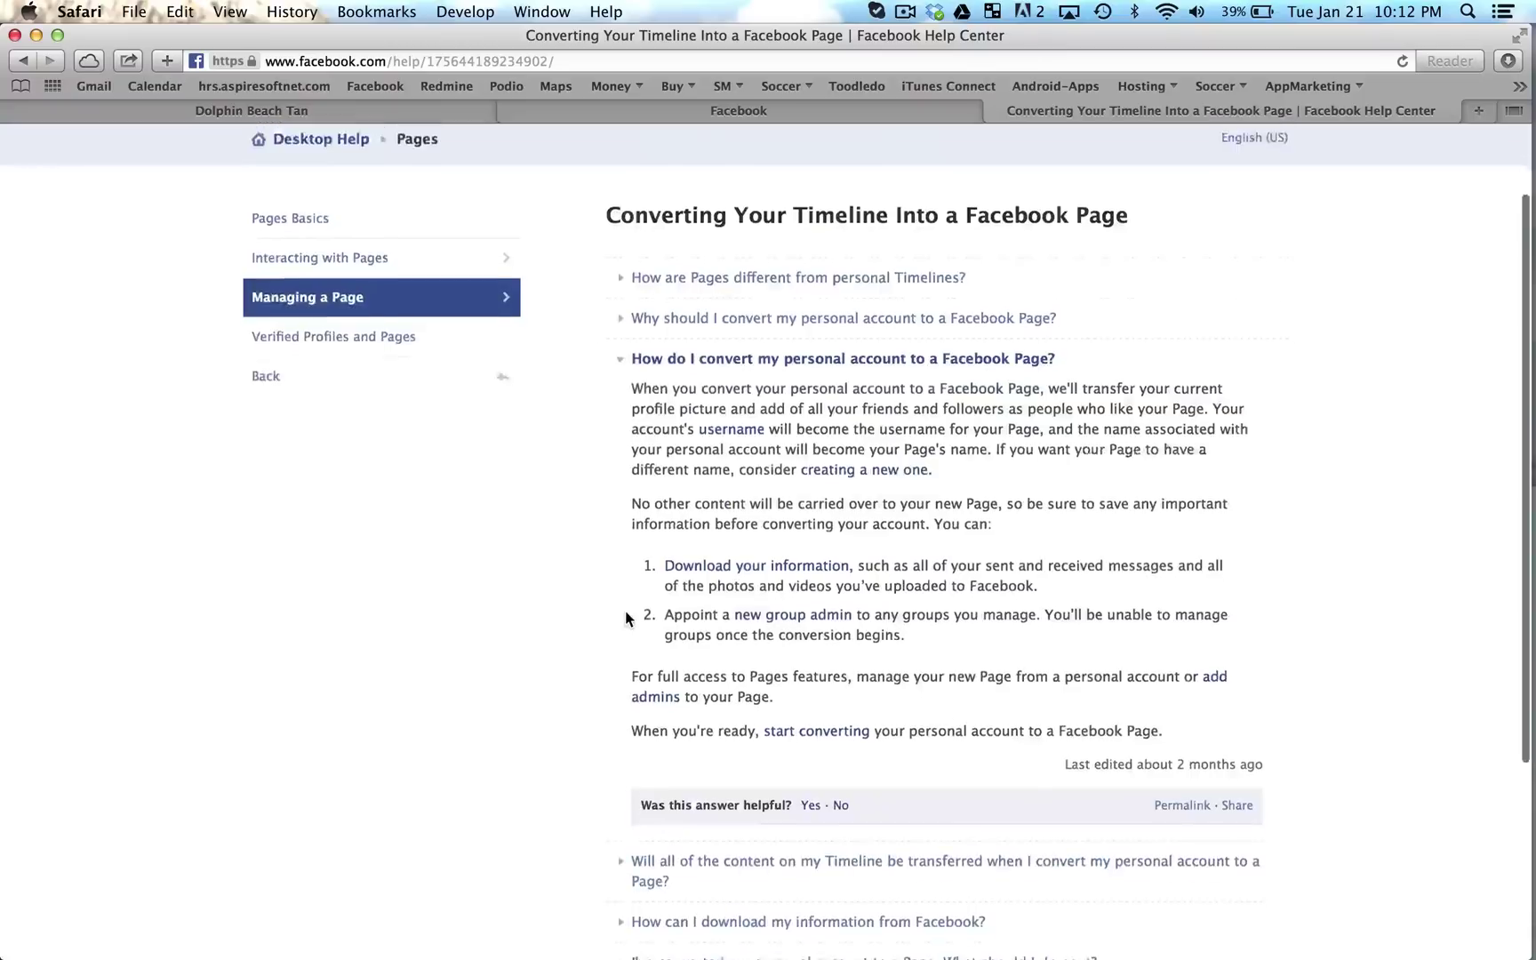
scroll(625, 612, "down", 1)
Step: Start converting the personal account into a business Page from the help answer
left_click_drag(628, 707, 1168, 711)
left_click(1168, 712)
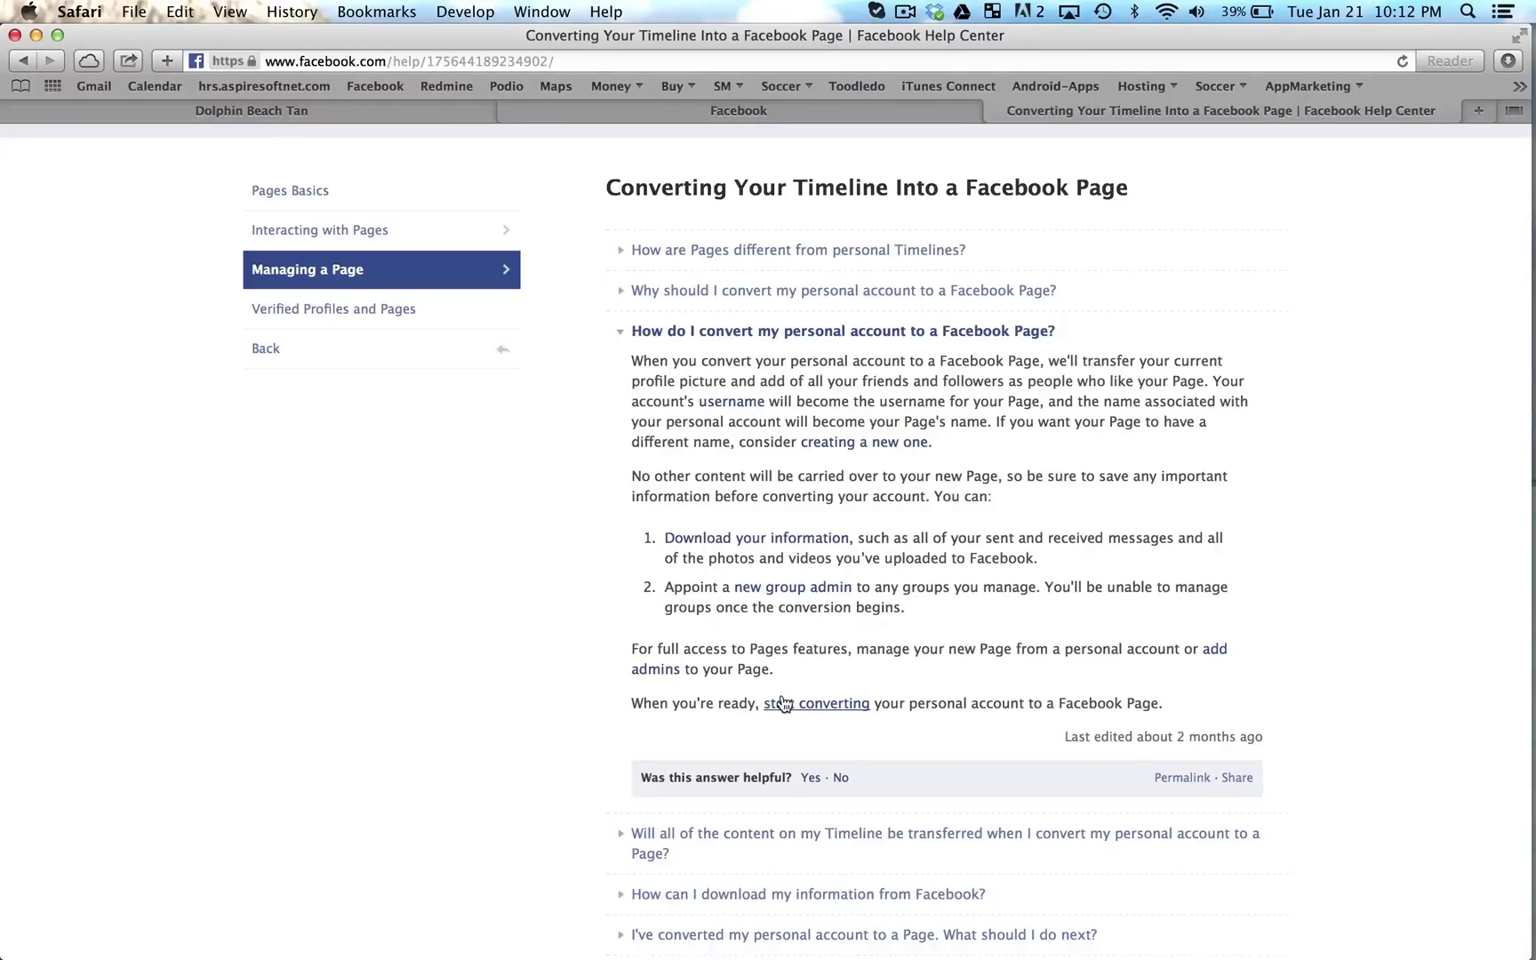
left_click(827, 704)
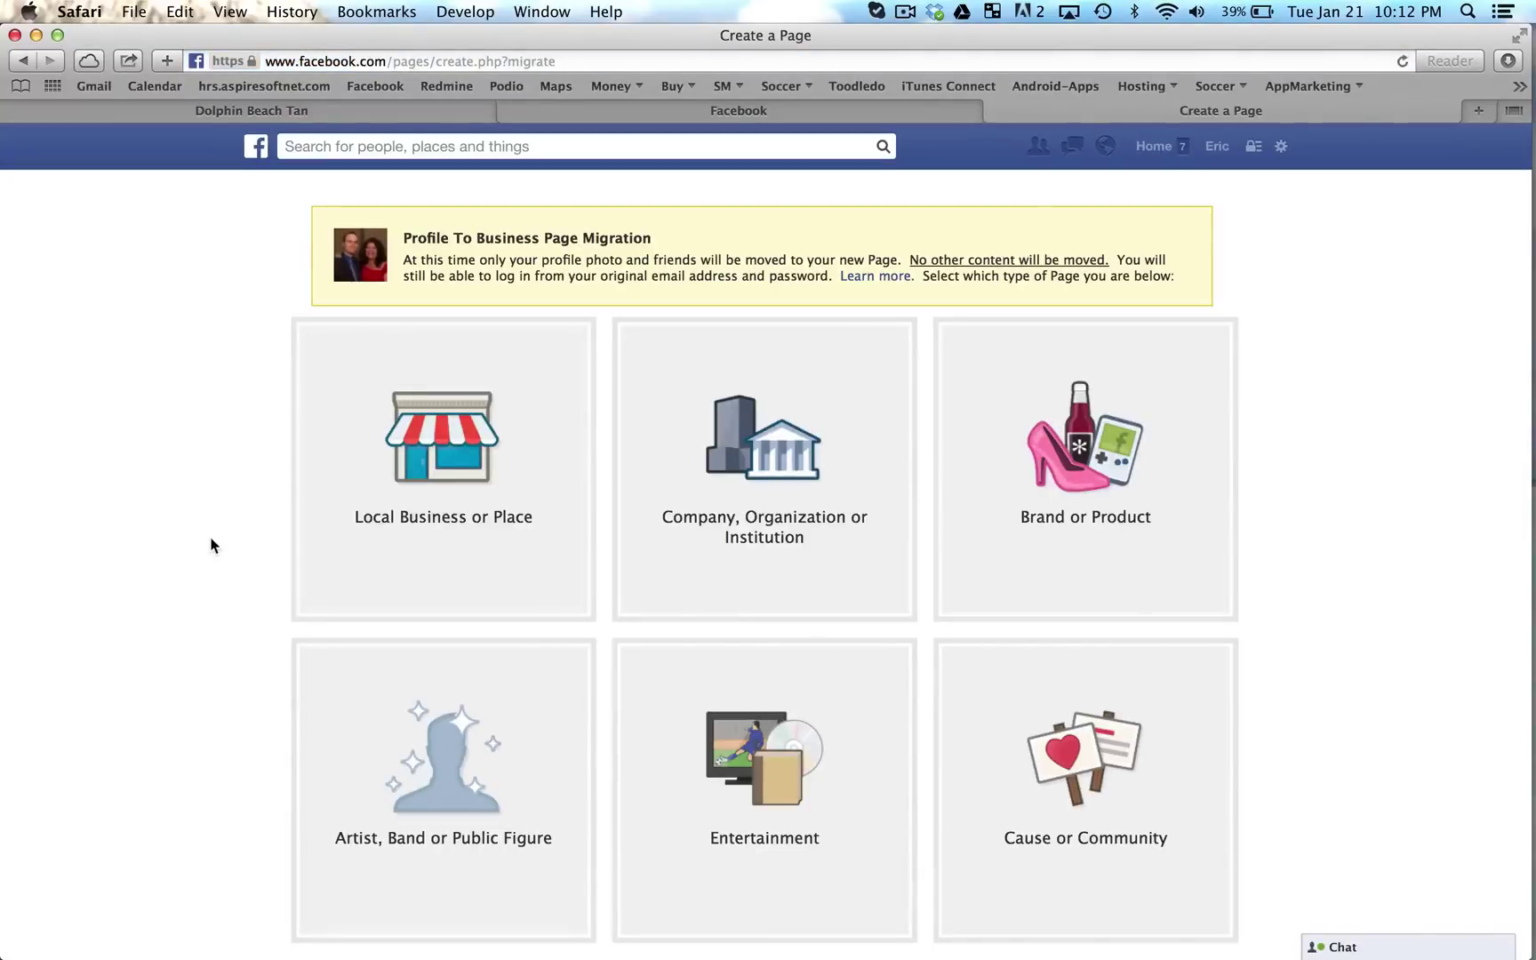
Step: Pick Local Business or Place, then Company, Organization or Institution as the Page type
scroll(210, 536, "down", 3)
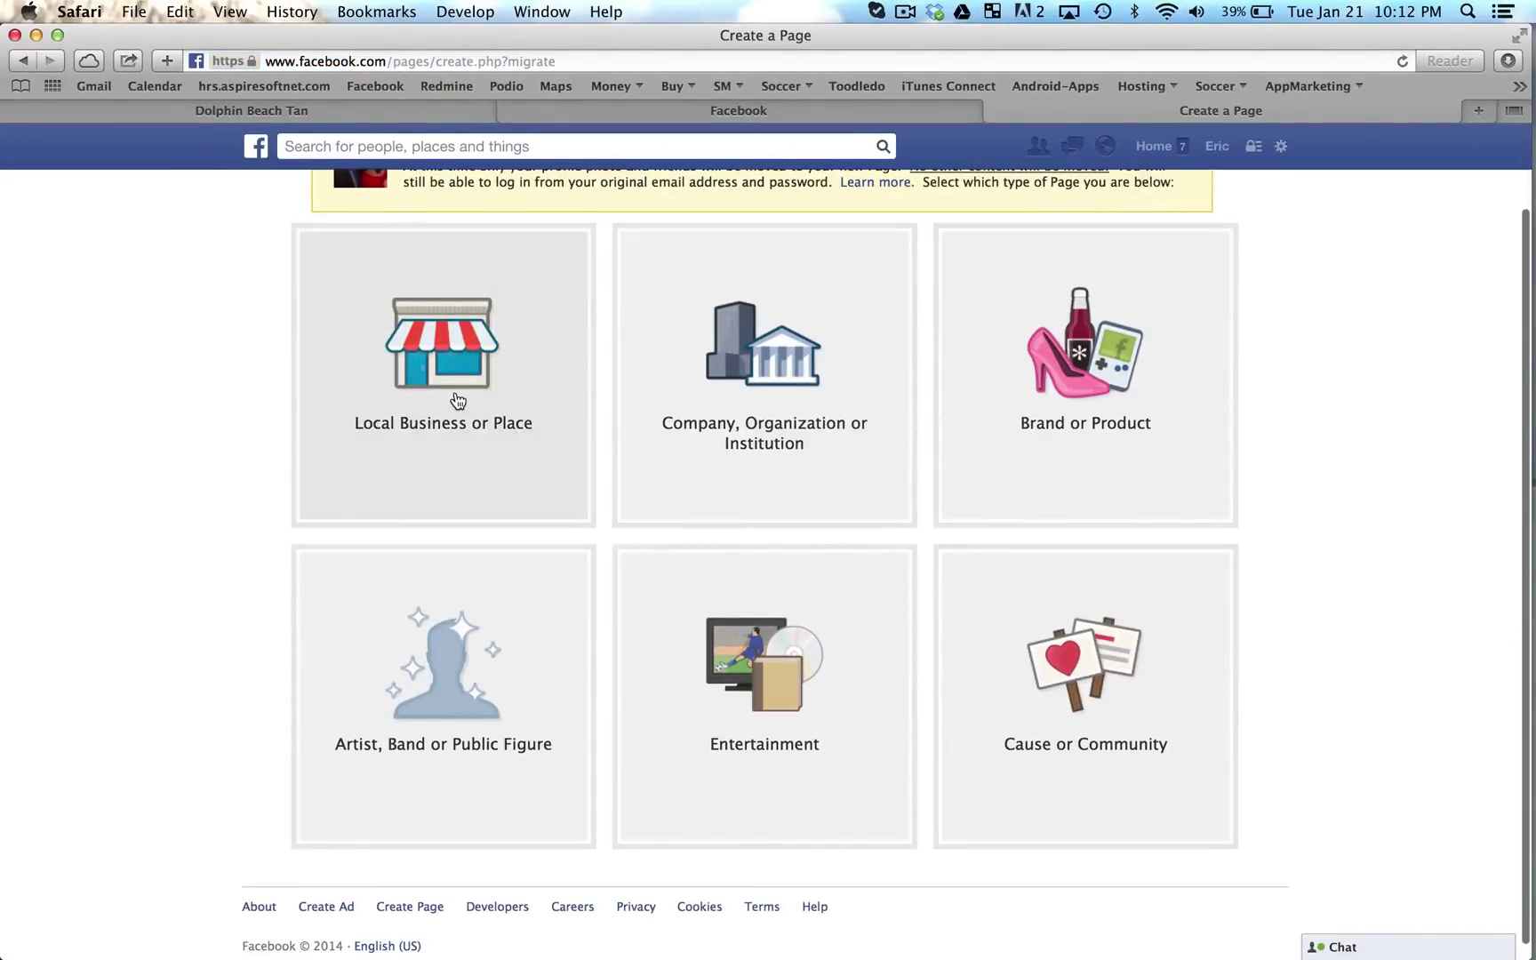
left_click(458, 400)
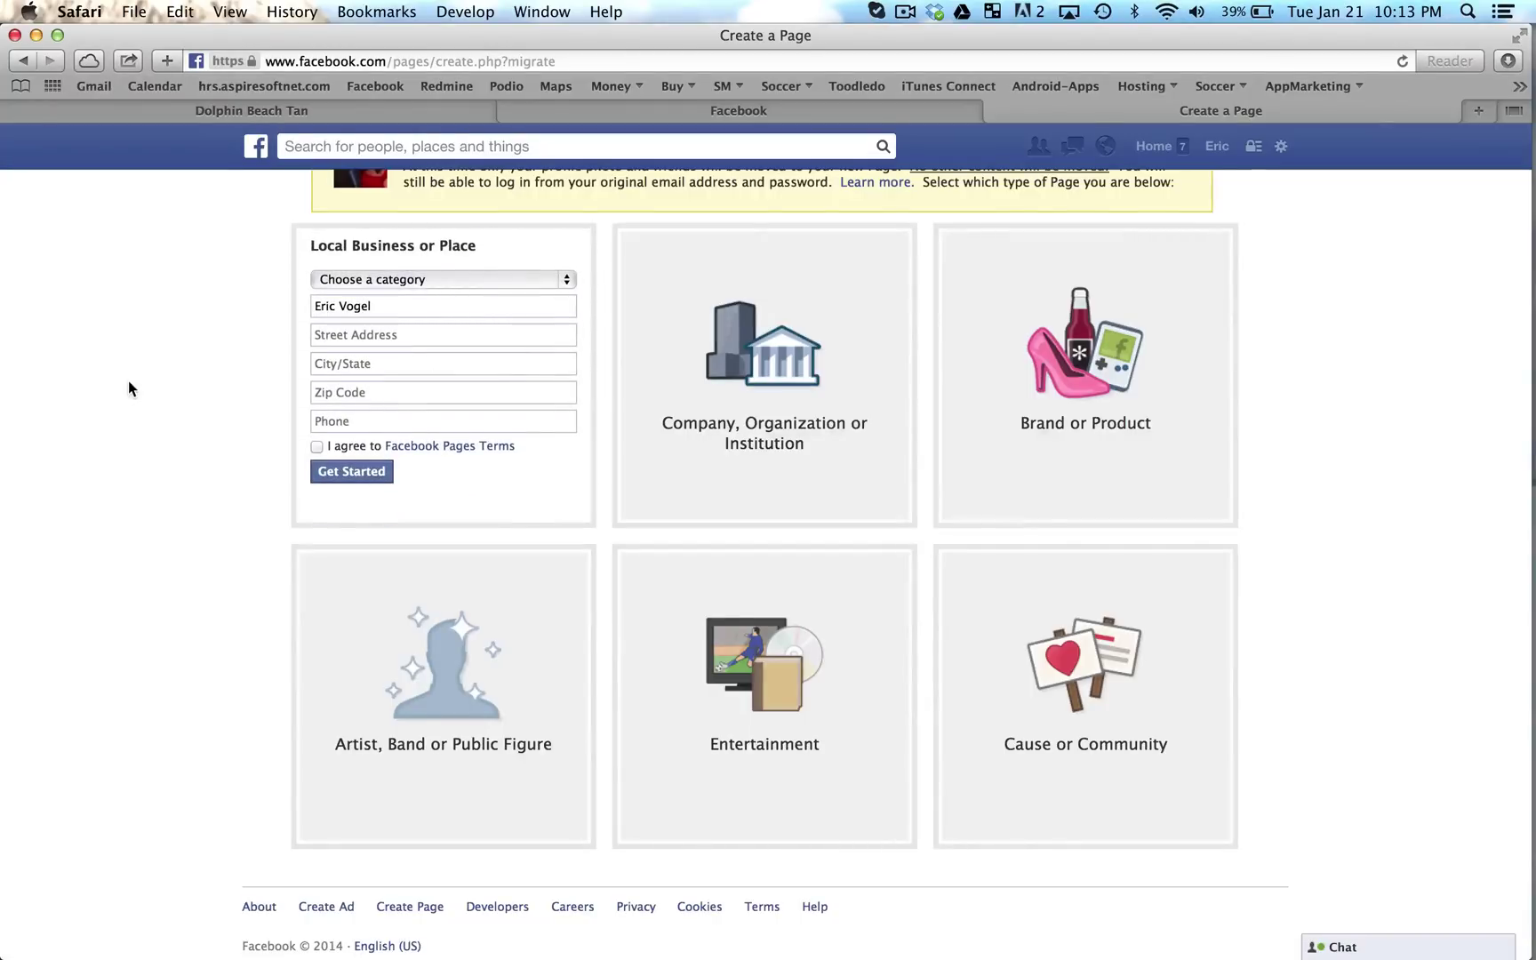
scroll(128, 380, "up", 3)
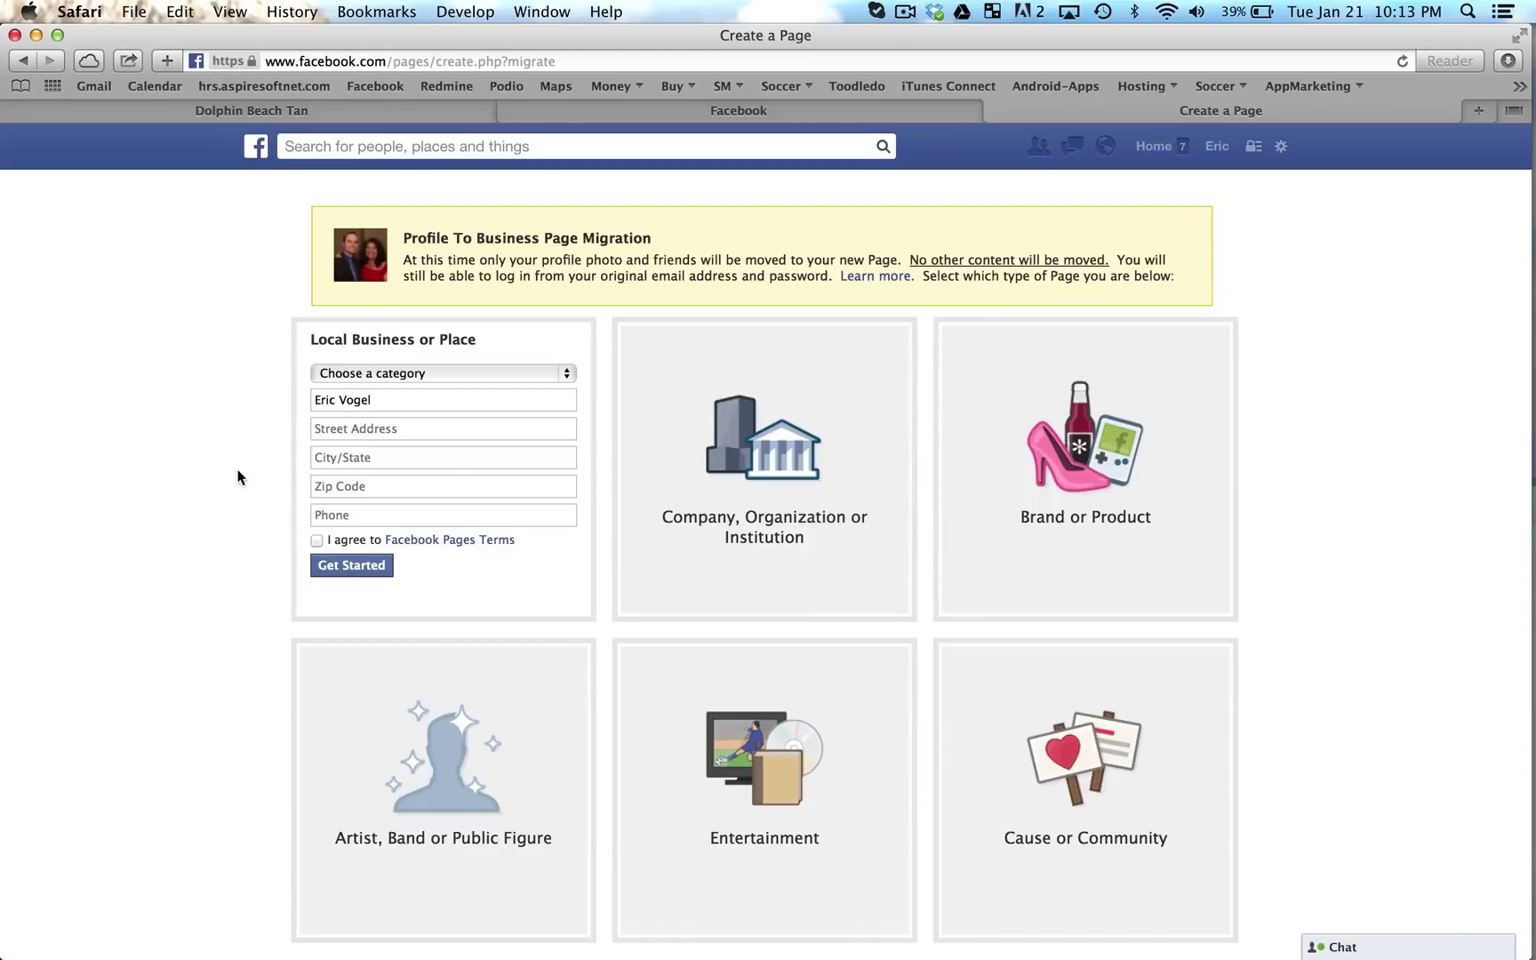
left_click(781, 474)
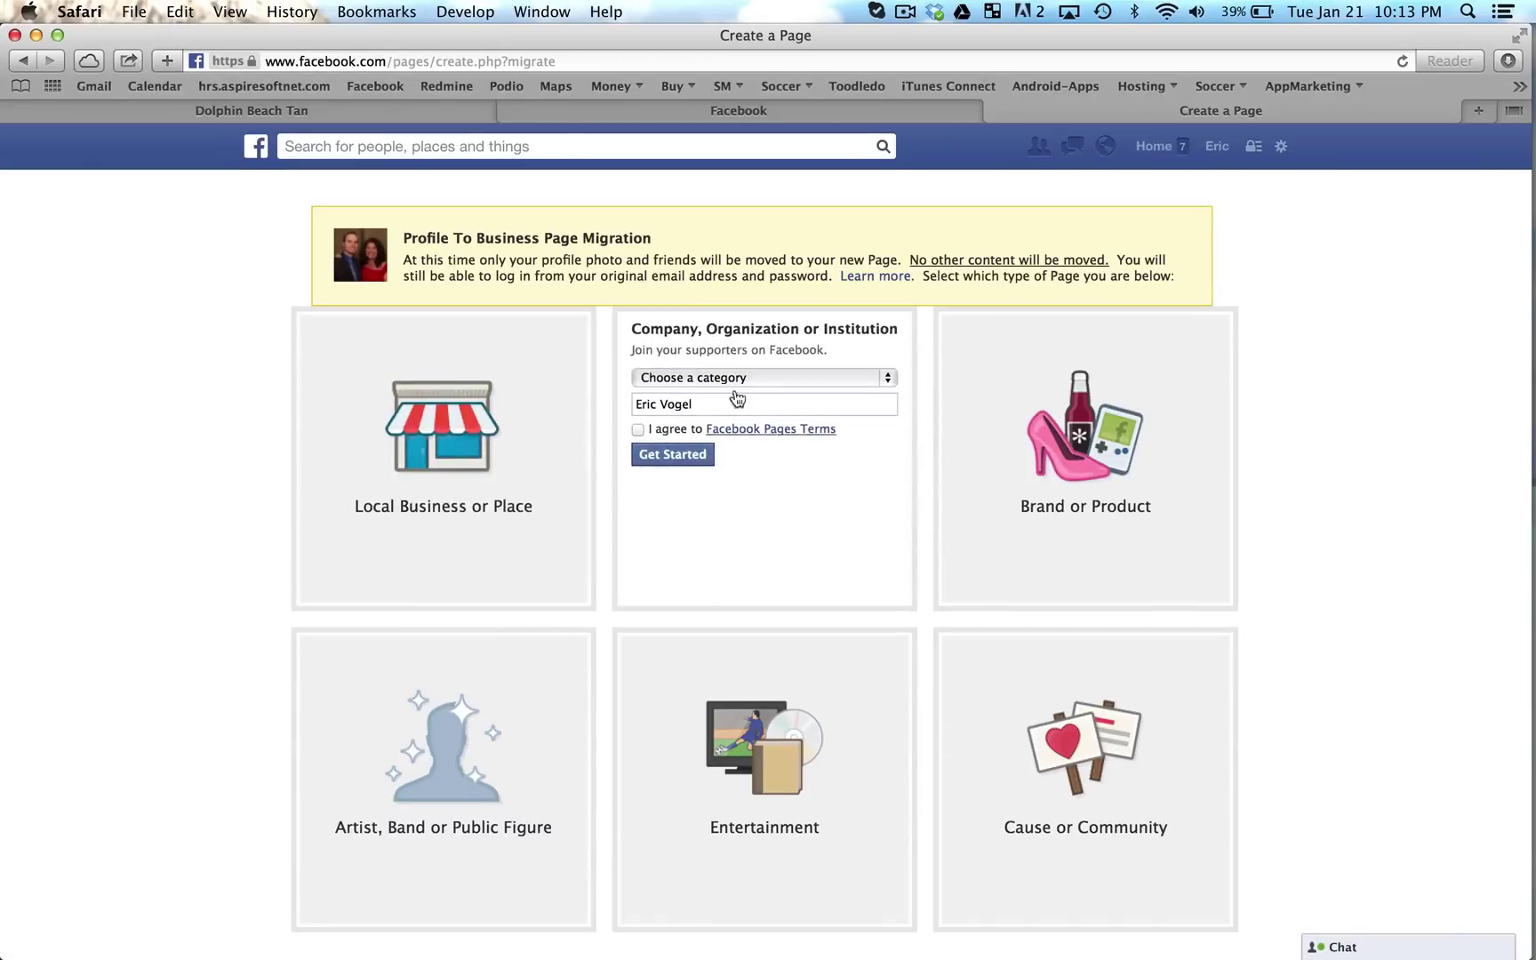
scroll(1376, 684, "down", 3)
scroll(1376, 682, "up", 3)
Step: Return to the Dolphin Beach Tan page tab and scroll through it
left_click(383, 116)
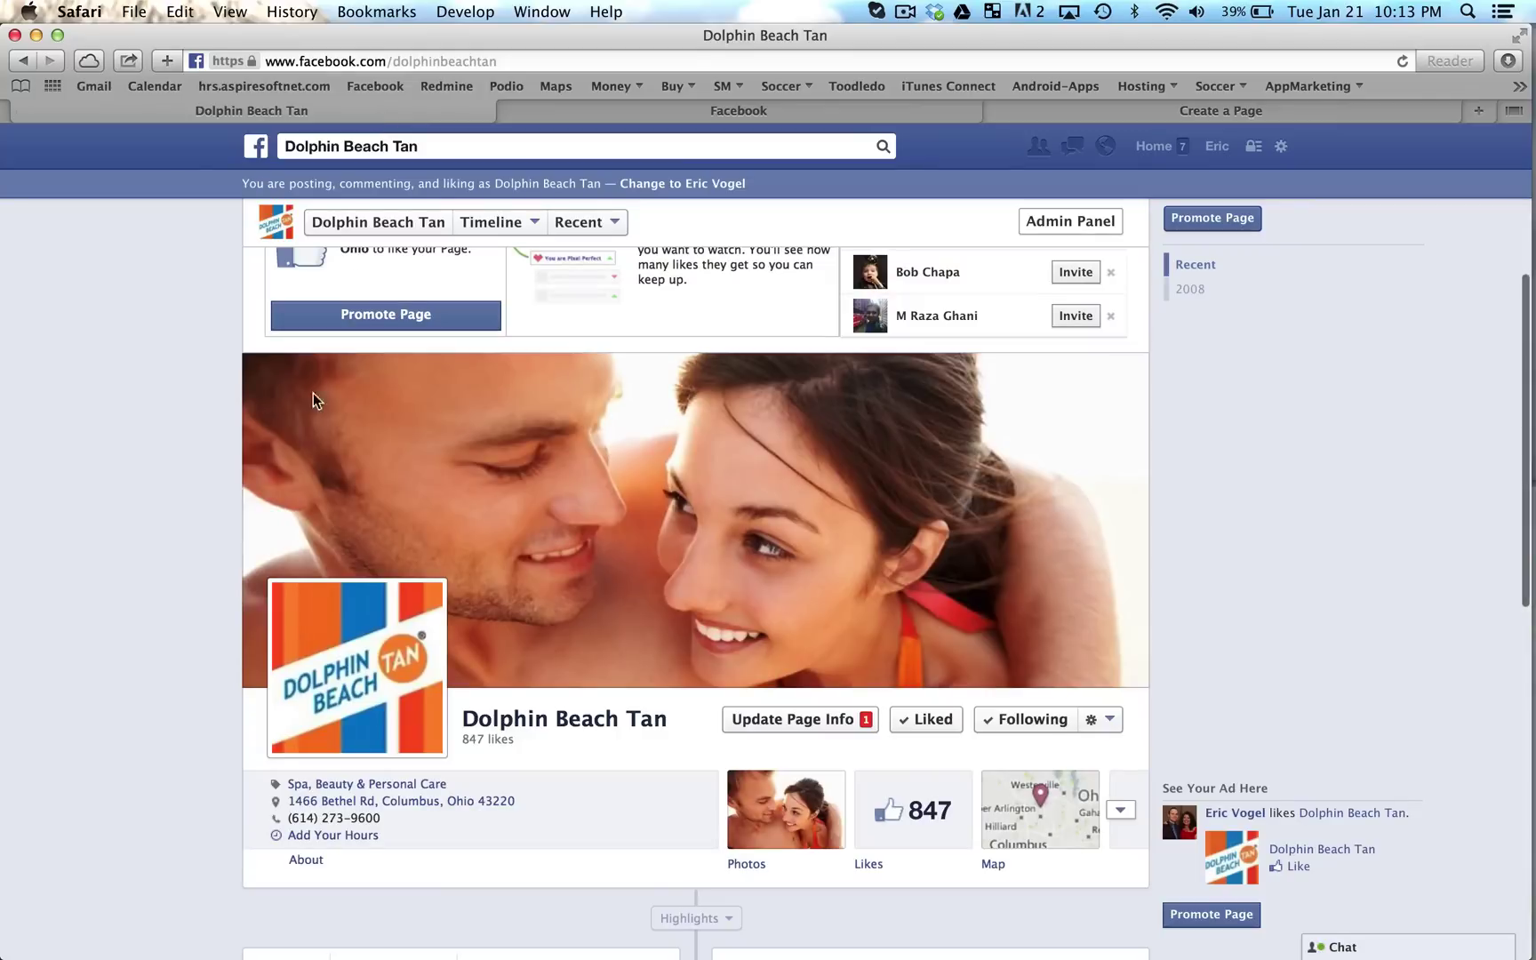
scroll(155, 580, "up", 5)
scroll(154, 579, "up", 2)
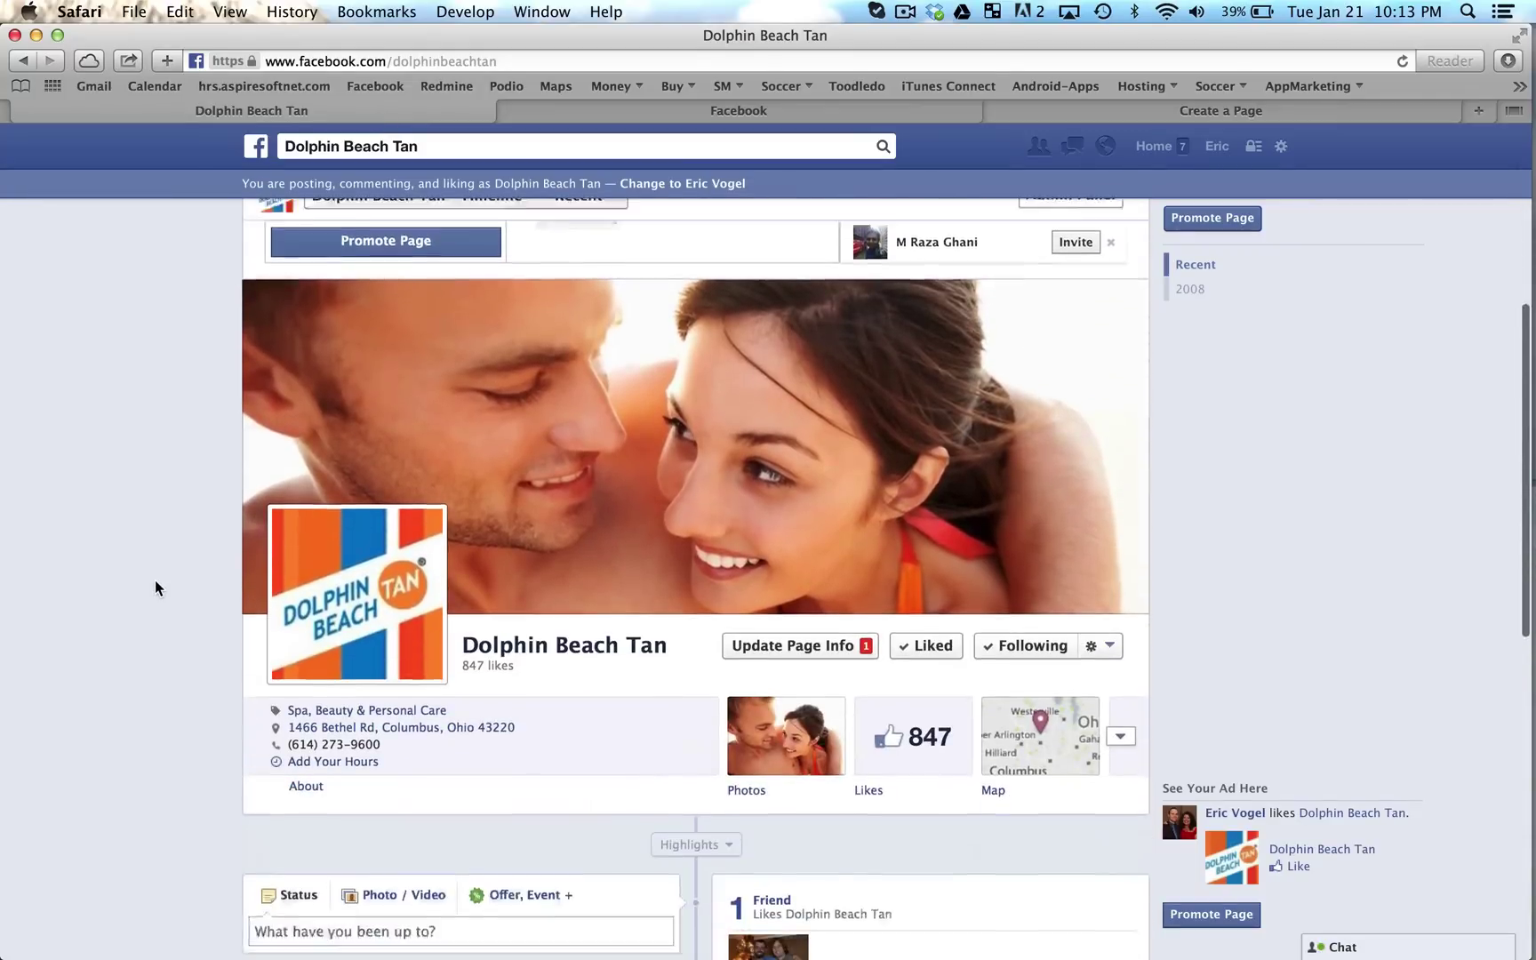
scroll(156, 582, "down", 5)
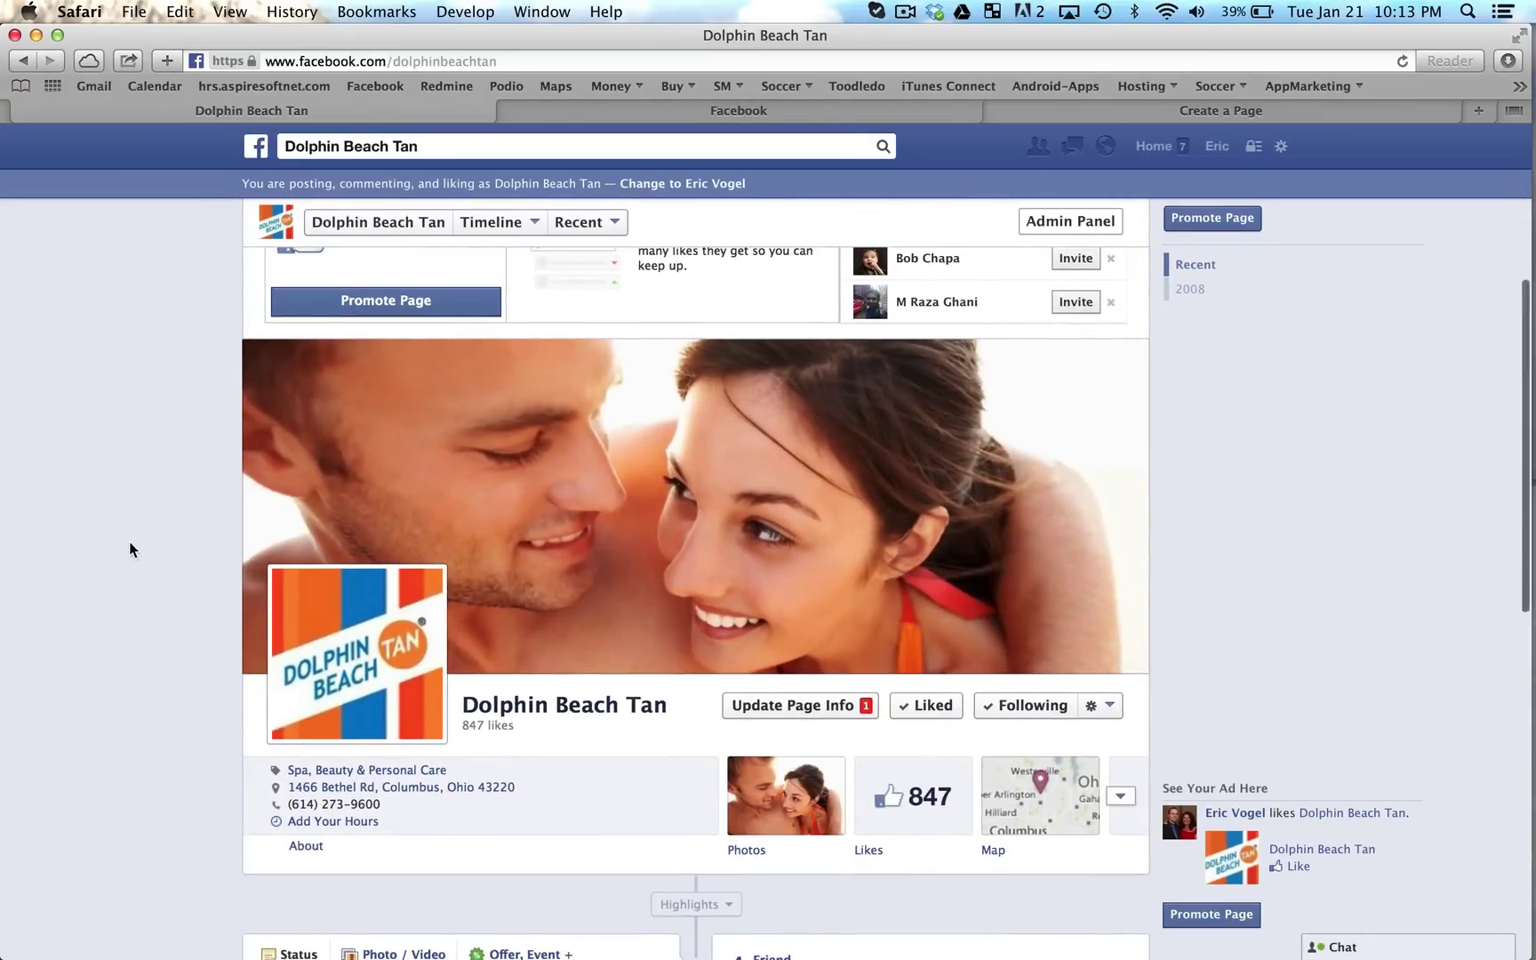
scroll(131, 549, "down", 2)
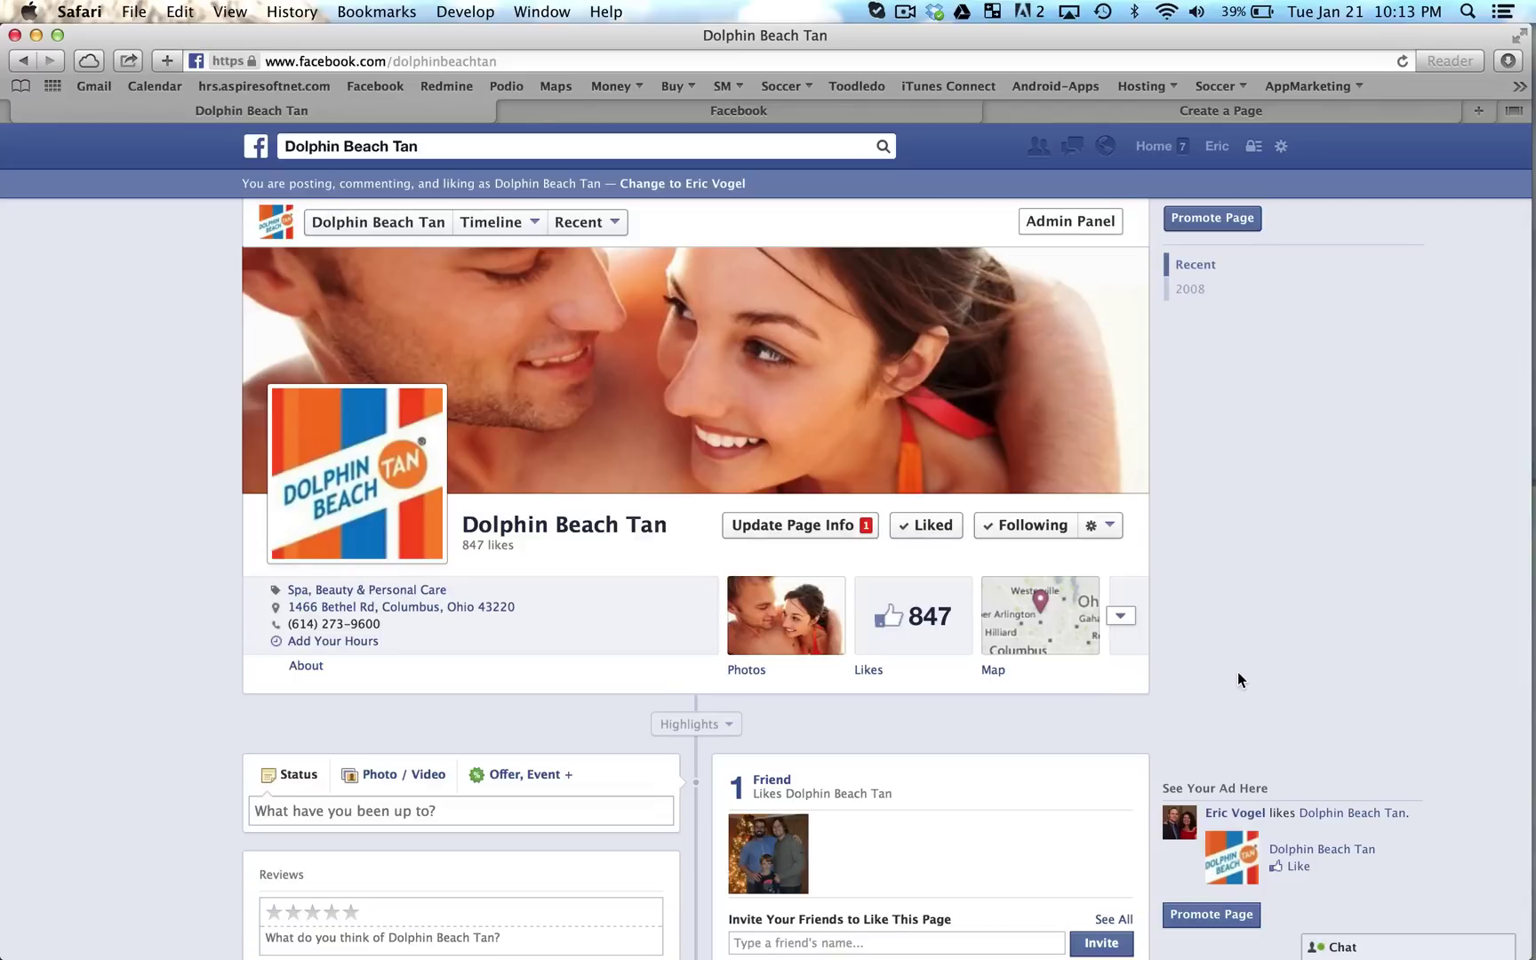
scroll(1237, 671, "up", 2)
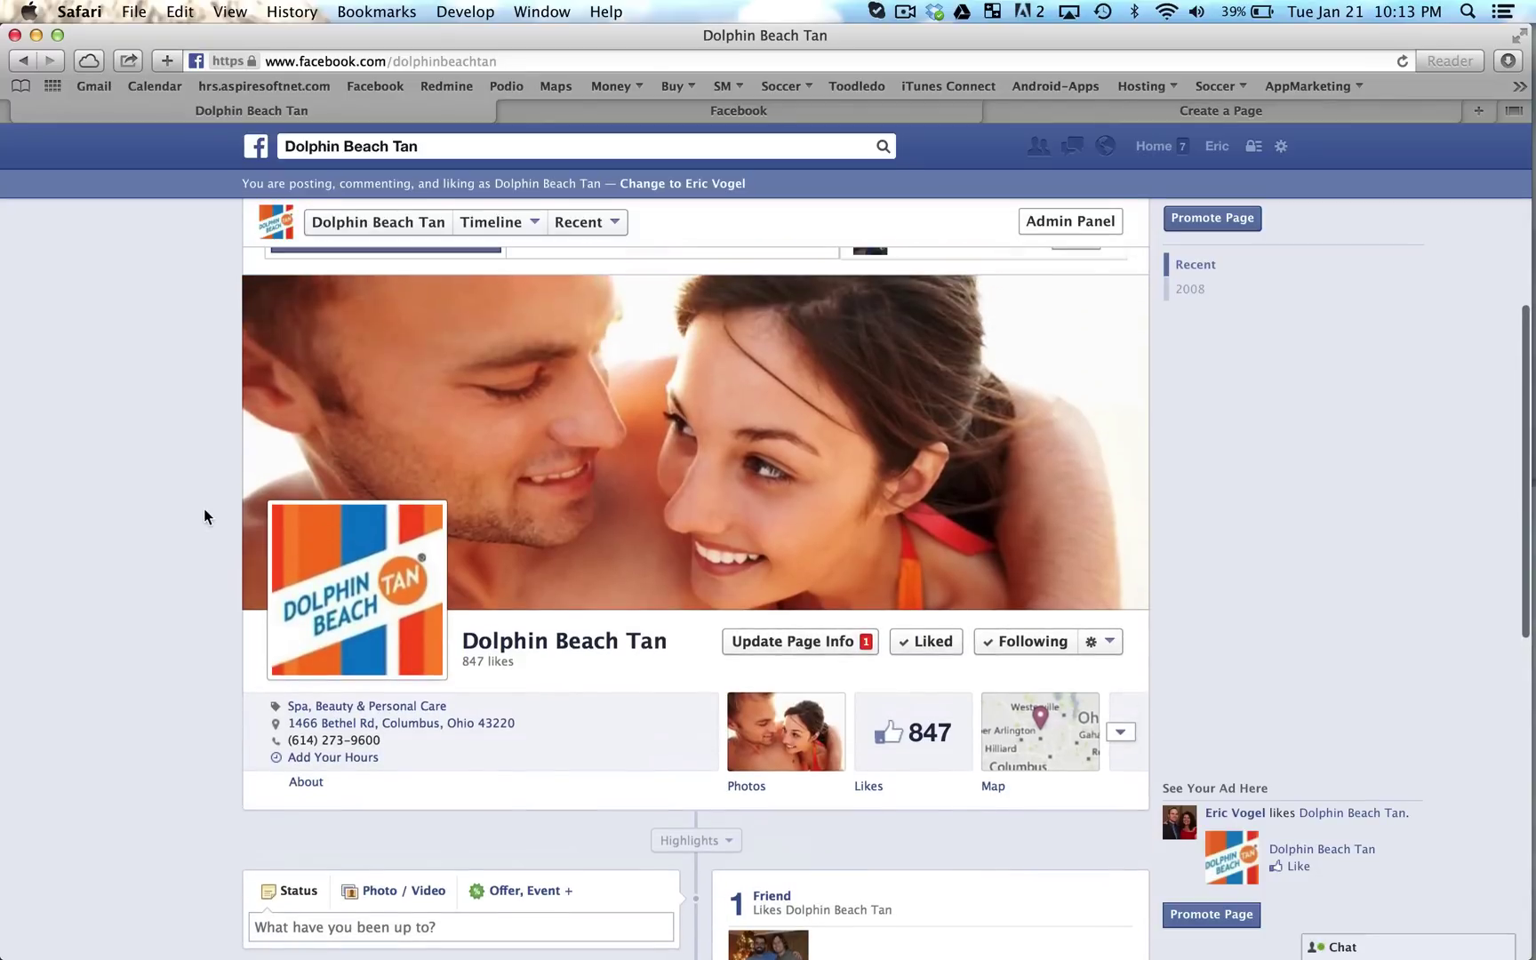
Step: Review the Merge Pages settings, compare the 847-like page, and settle on the 314-like Dolphin Beach Tan page
left_click(702, 112)
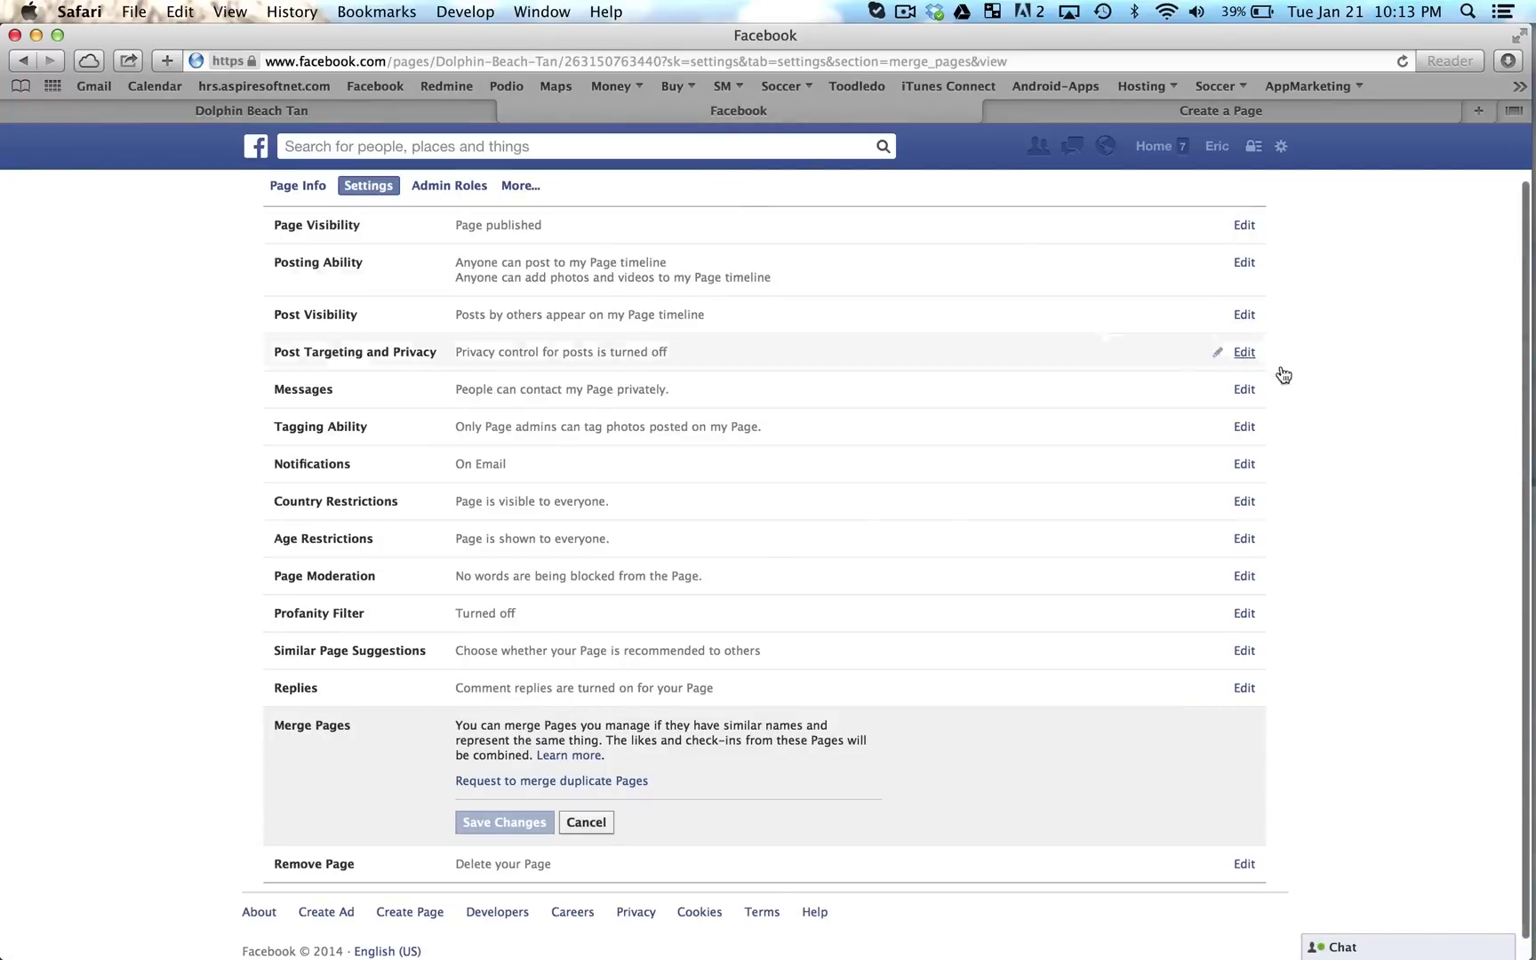
scroll(1283, 374, "up", 2)
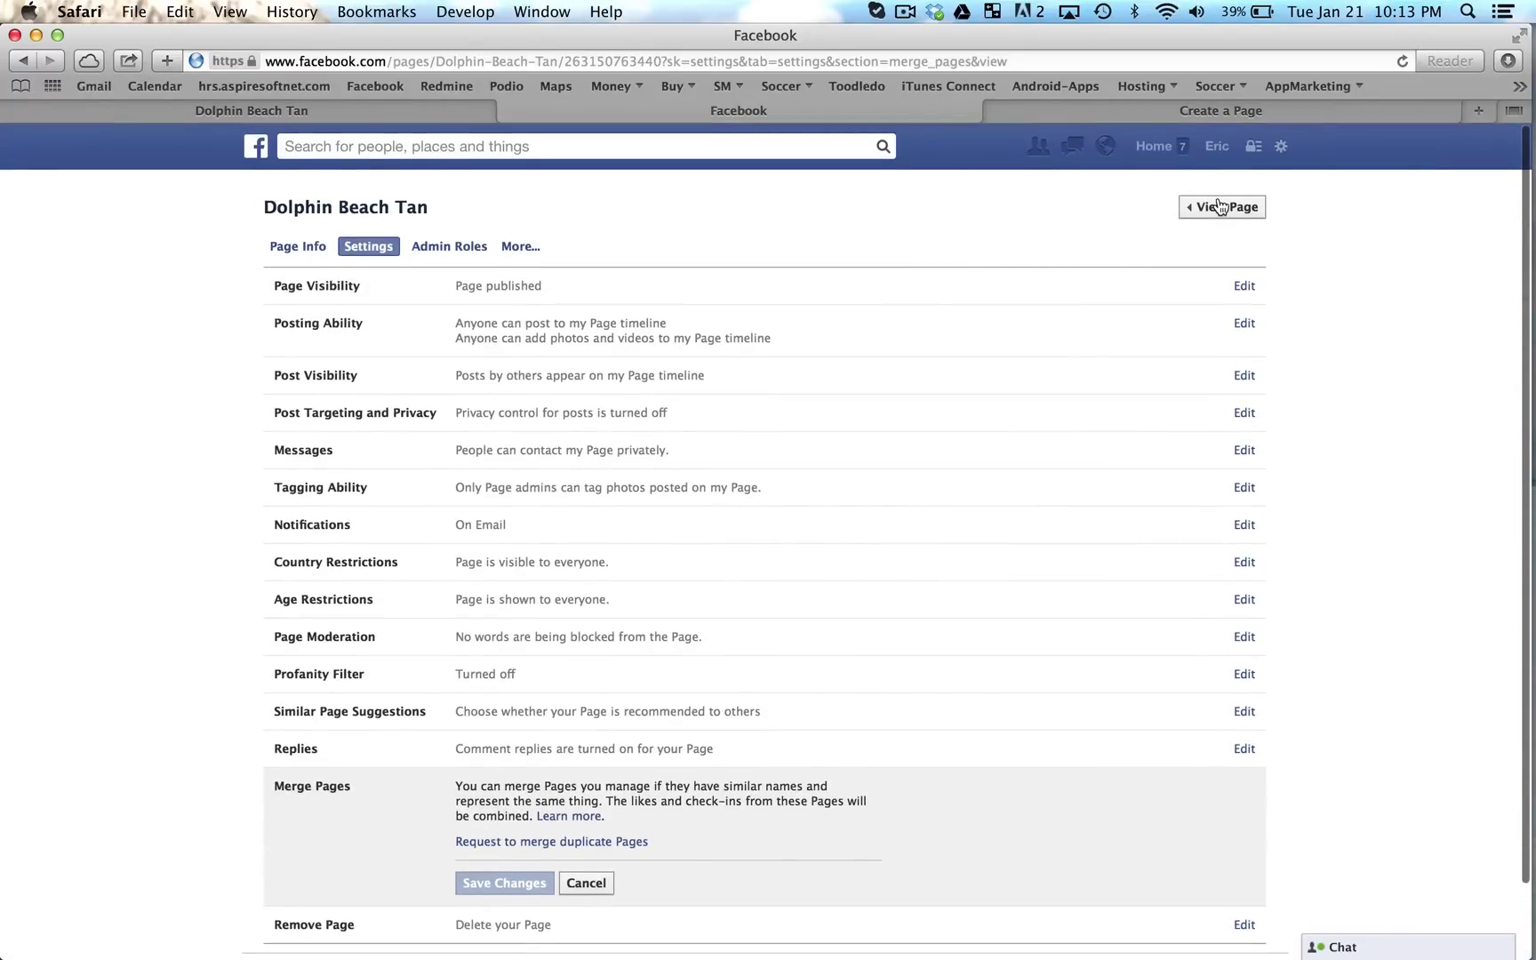
left_click(1219, 206)
scroll(1349, 510, "down", 5)
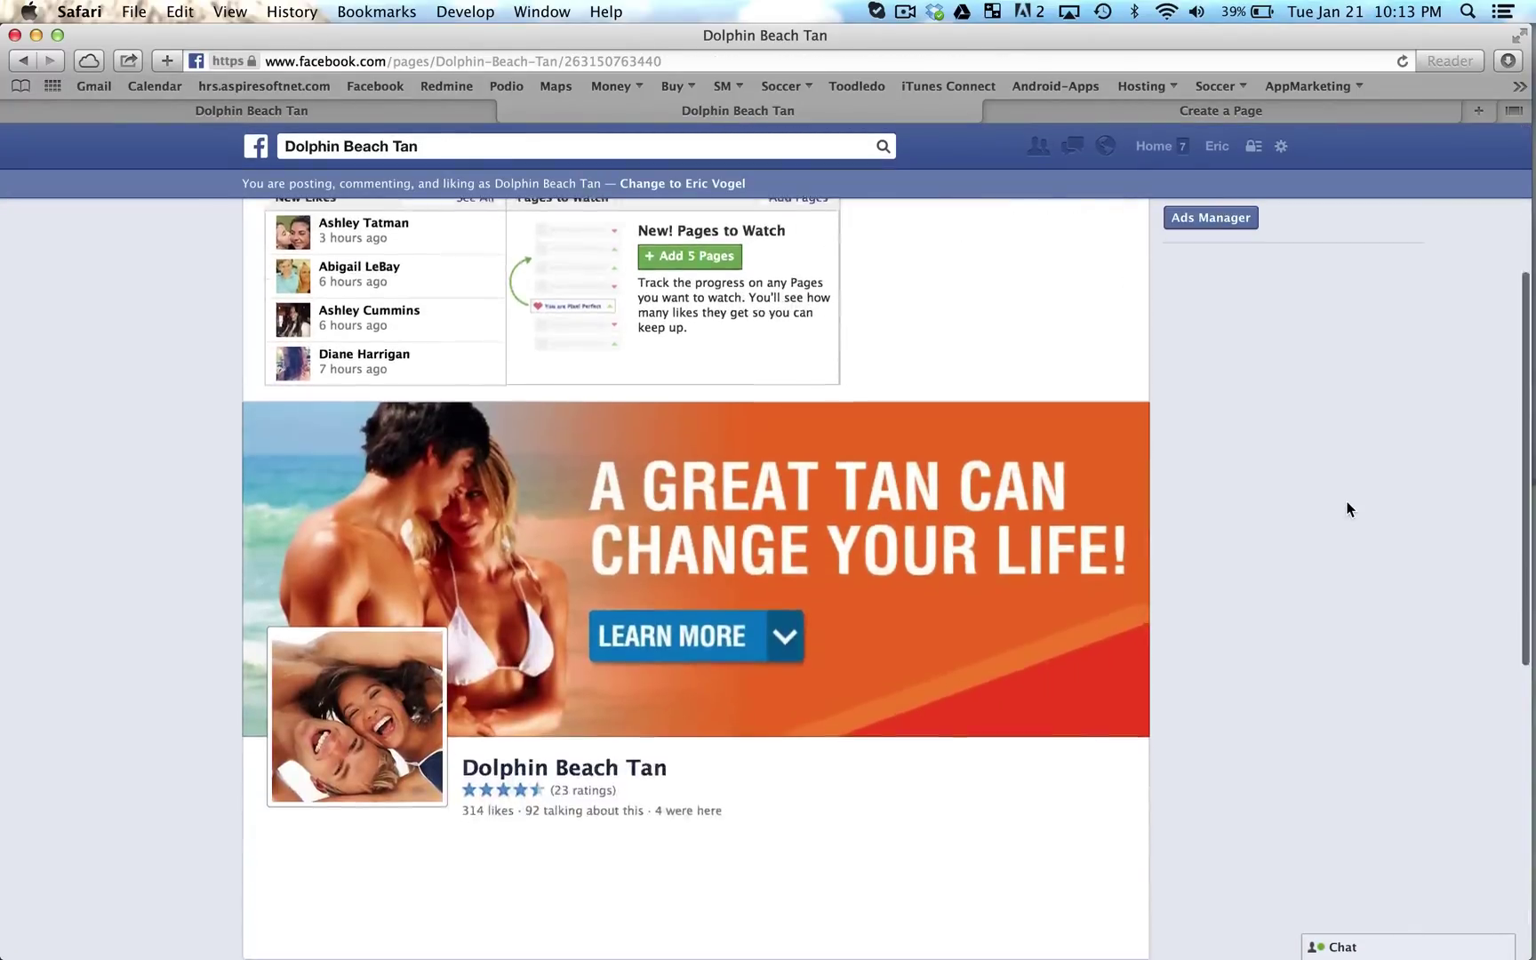
scroll(1349, 509, "down", 4)
scroll(1349, 509, "up", 2)
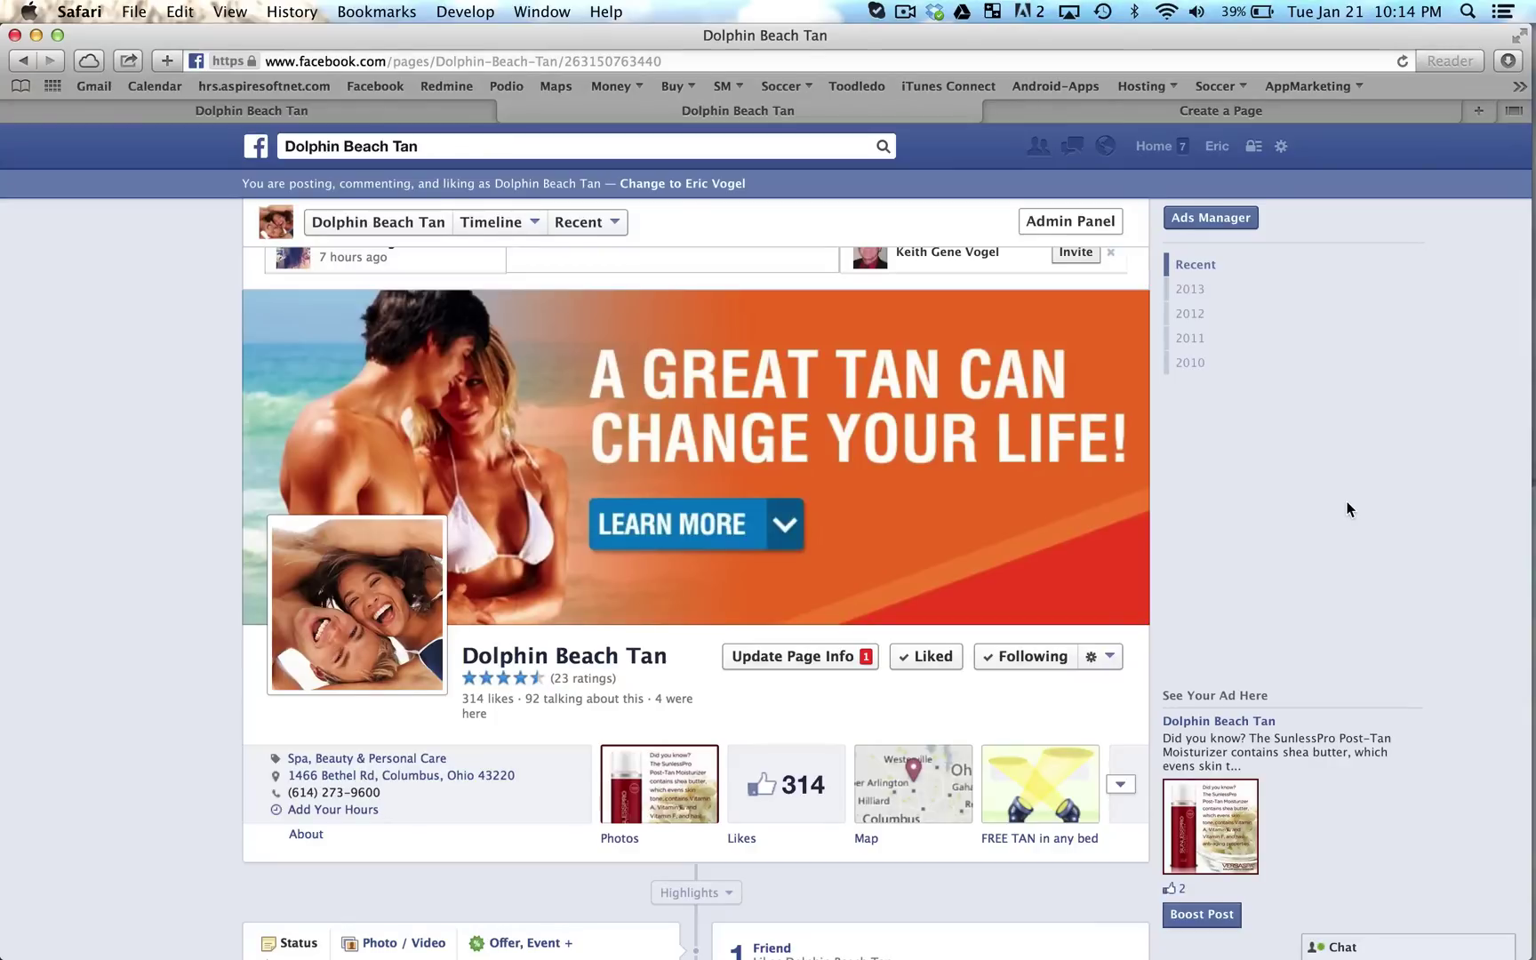
left_click(448, 112)
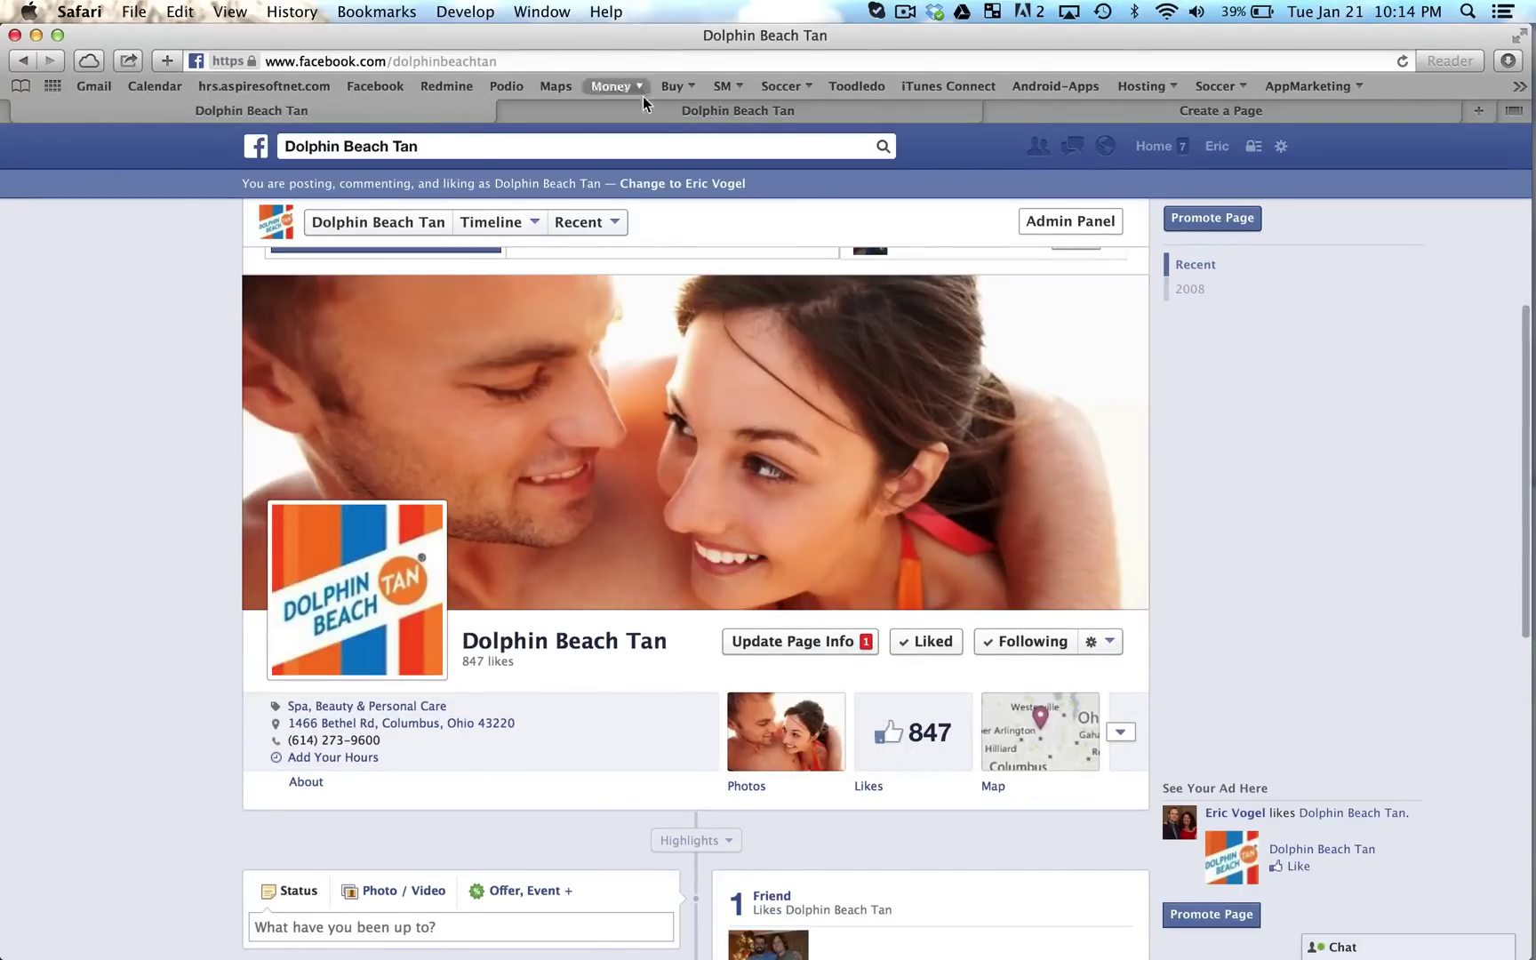
left_click(660, 113)
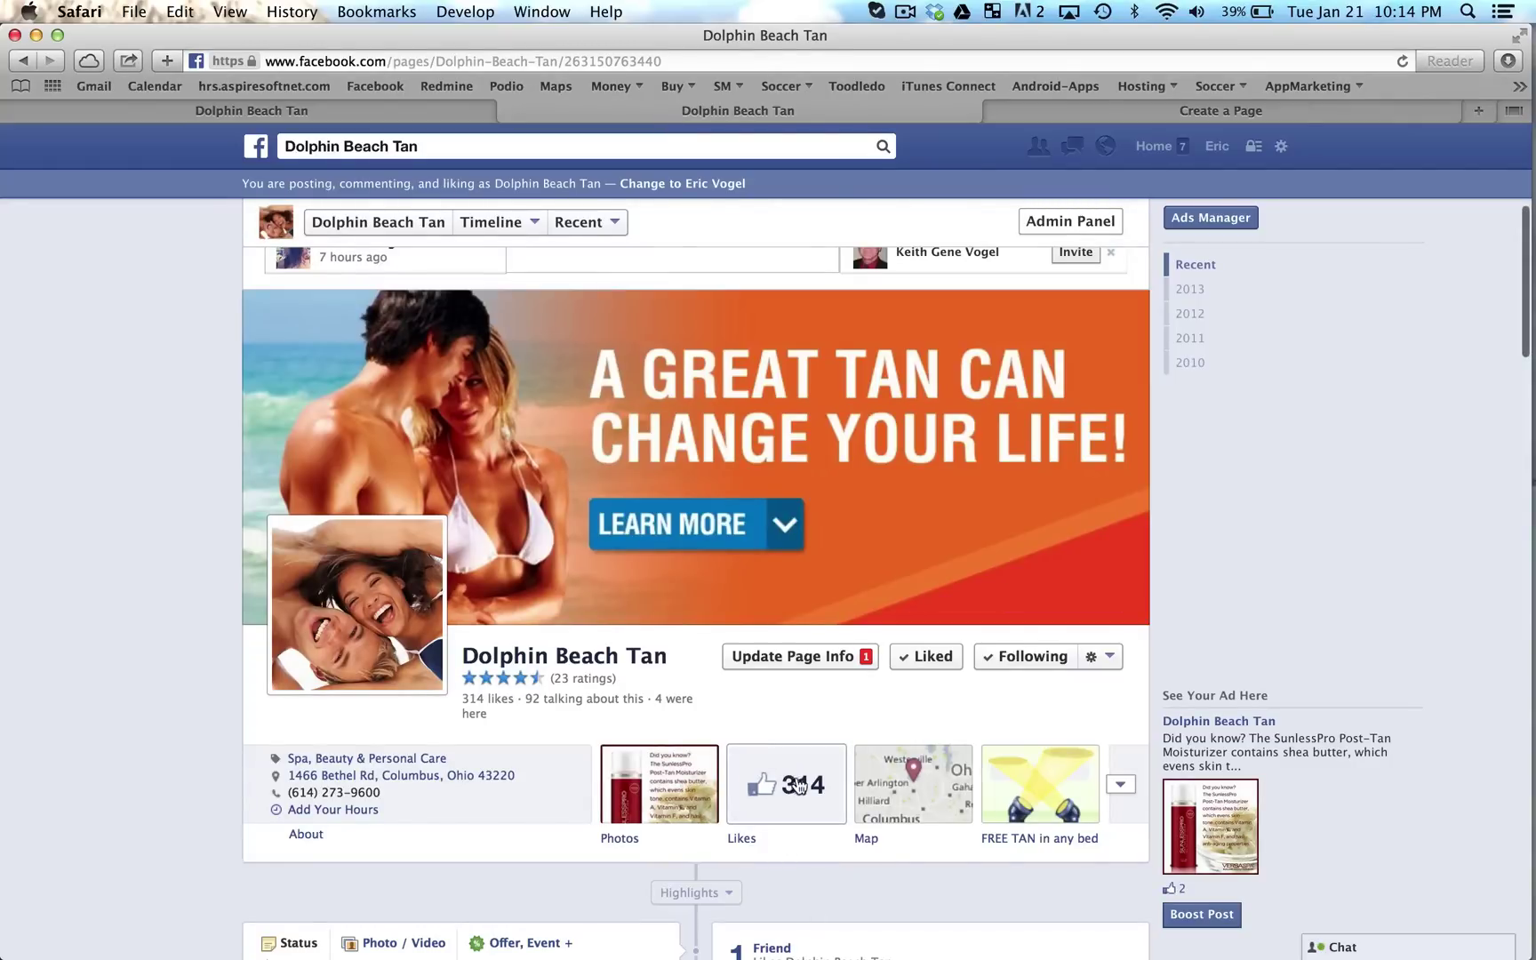
Step: Compare the 847-like and 314-like Dolphin Beach Tan page tabs, ending on the 314-like one
left_click(313, 112)
scroll(28, 627, "up", 3)
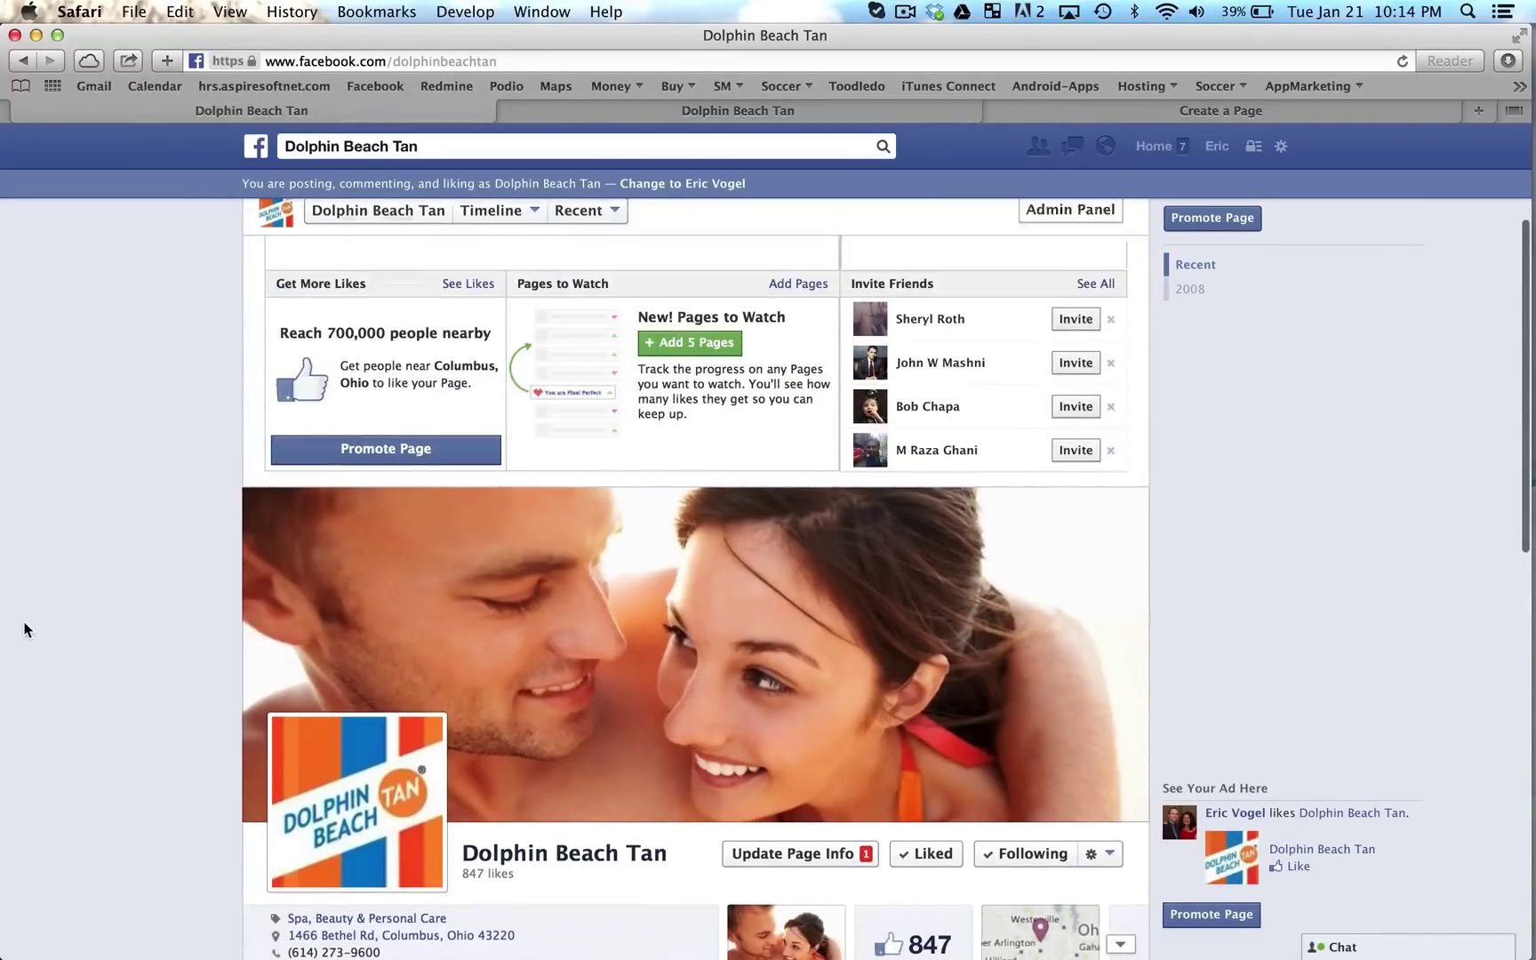
left_click(679, 110)
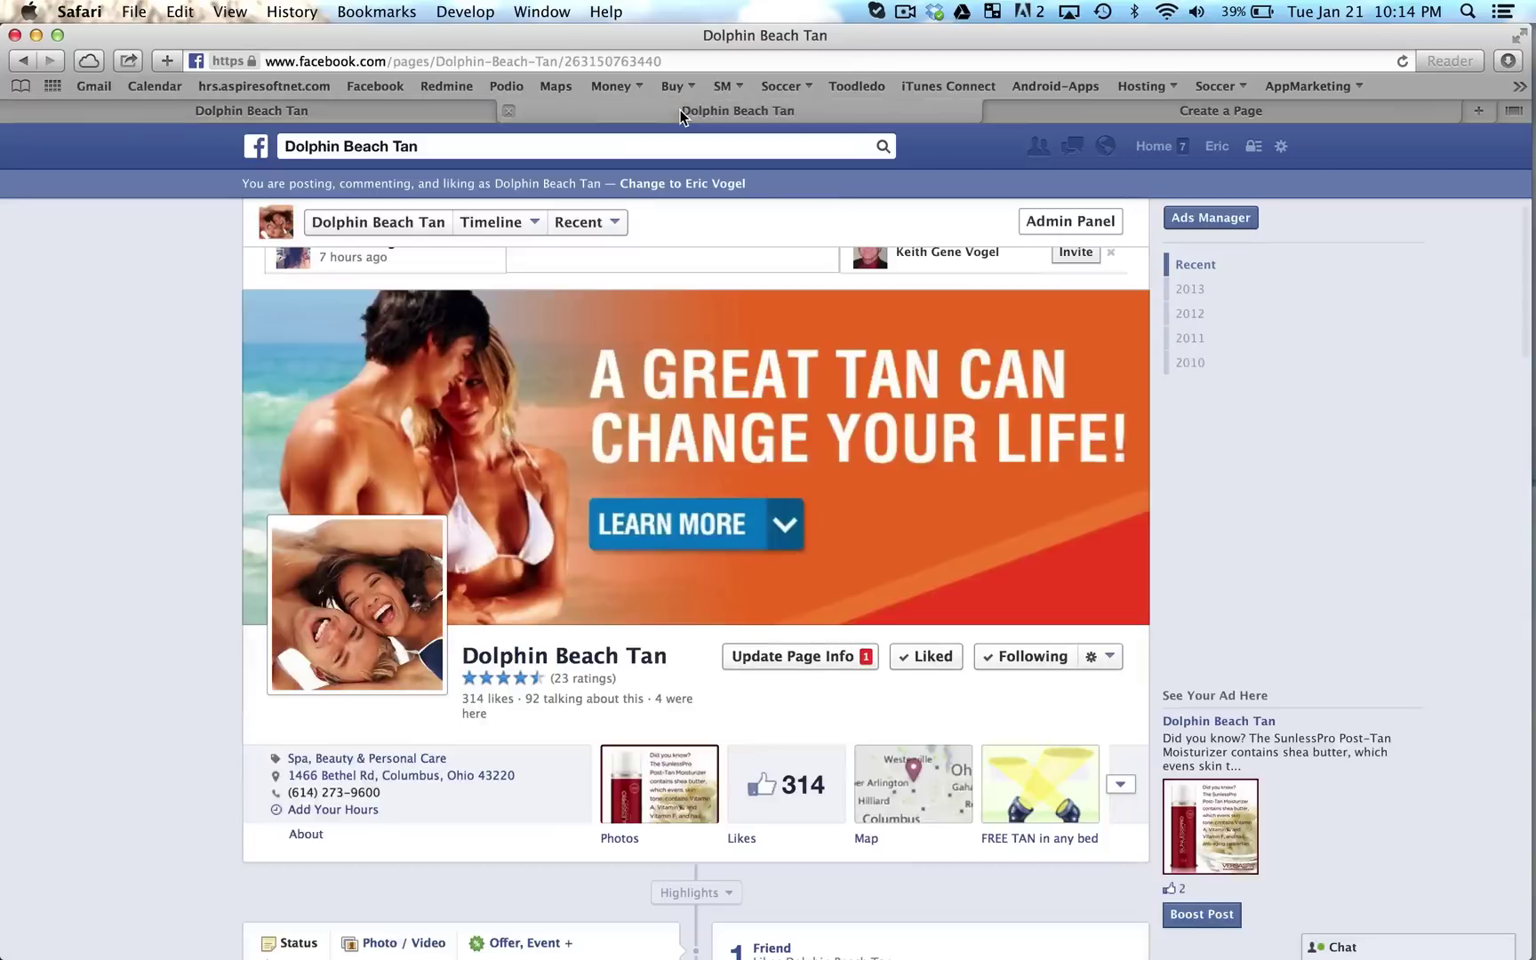
scroll(1192, 379, "up", 5)
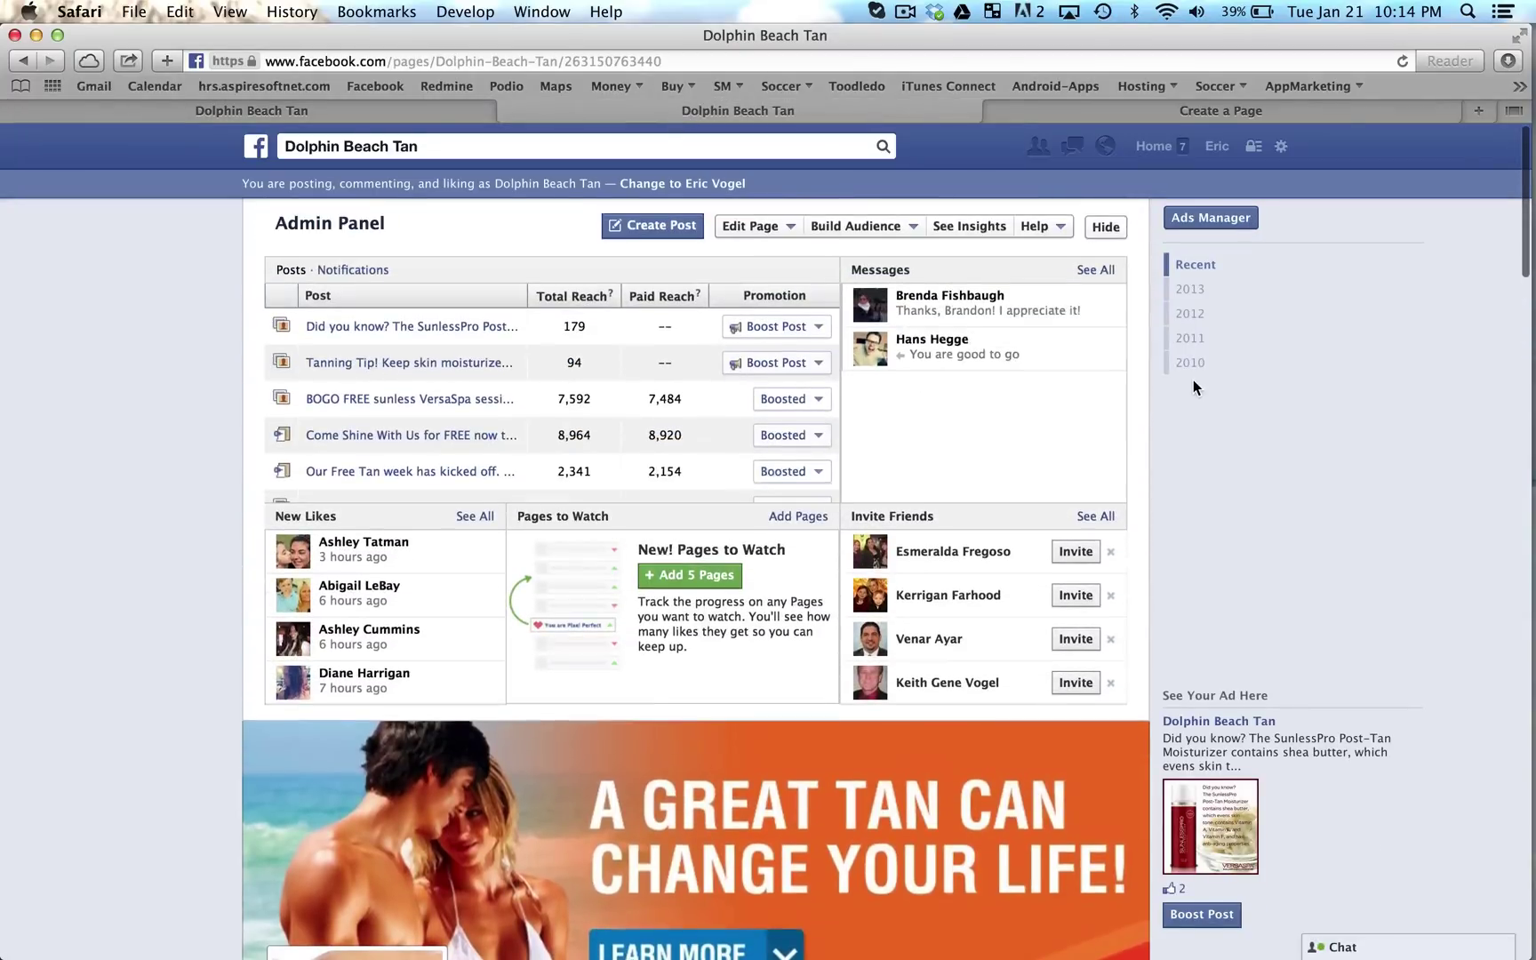
Step: Go to Edit Page > Edit Settings and expand the Merge Pages setting
left_click(749, 229)
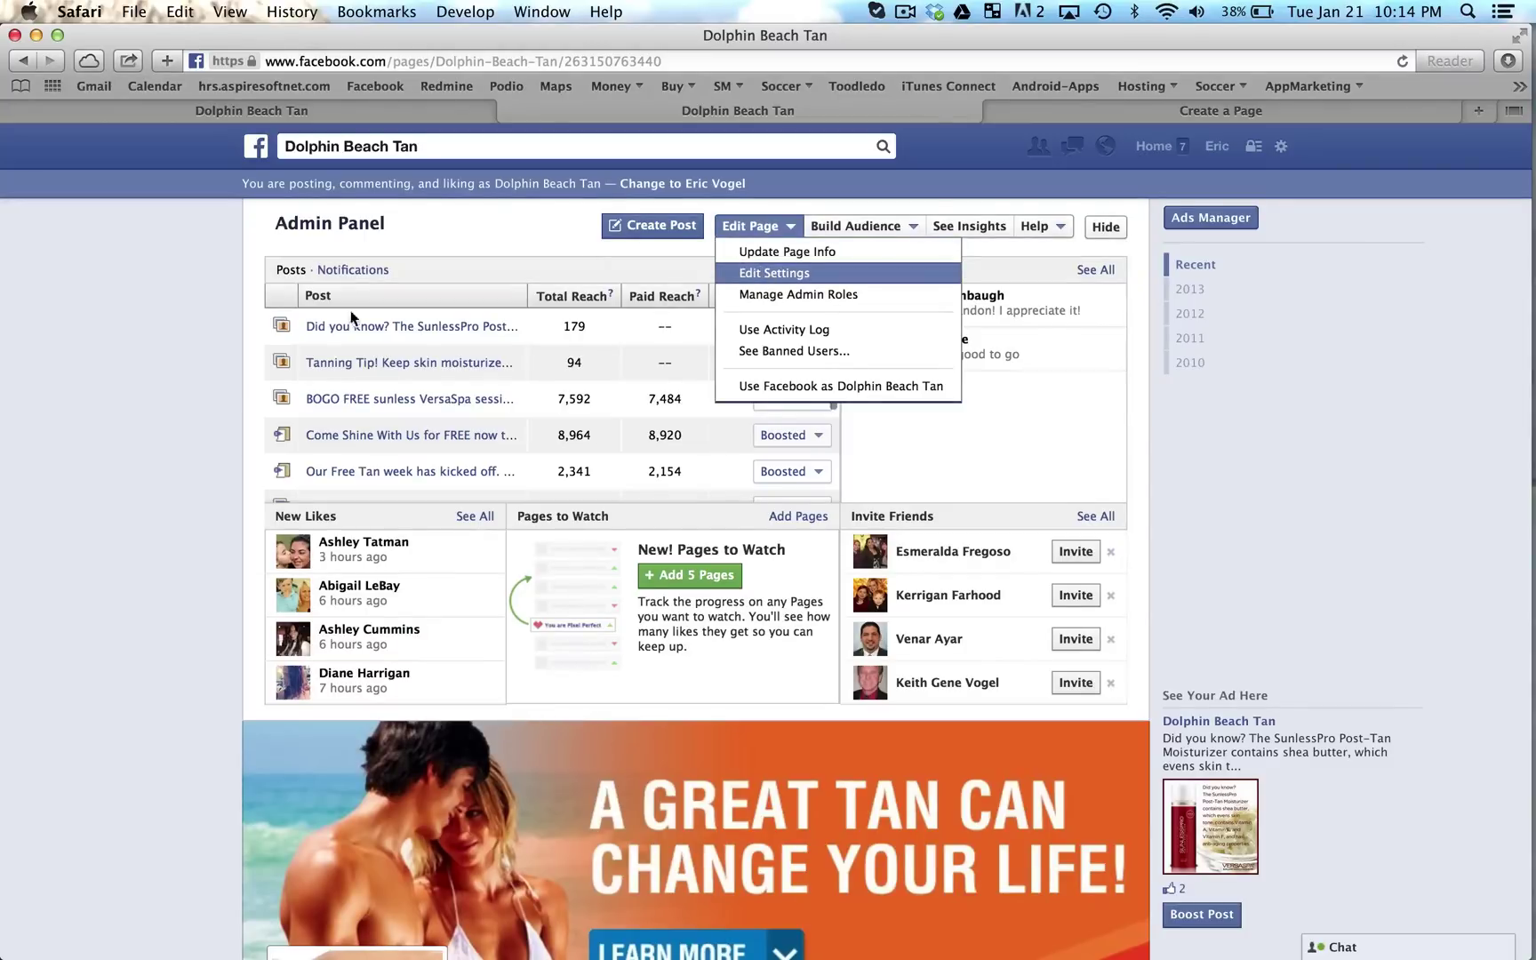
left_click(774, 273)
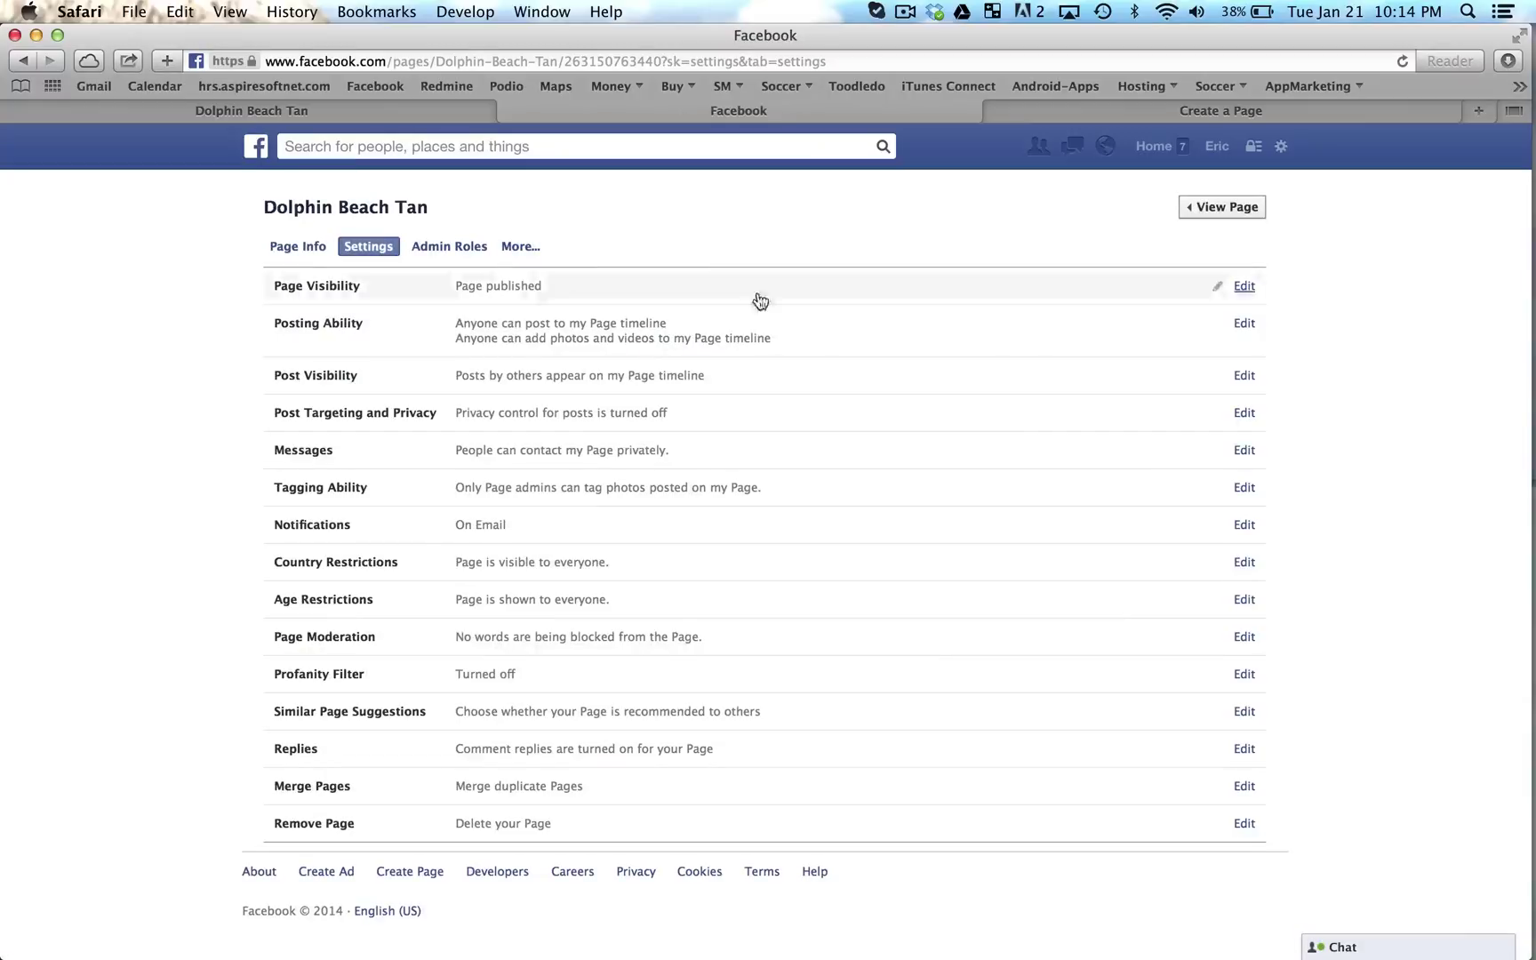
left_click(513, 798)
scroll(368, 898, "down", 2)
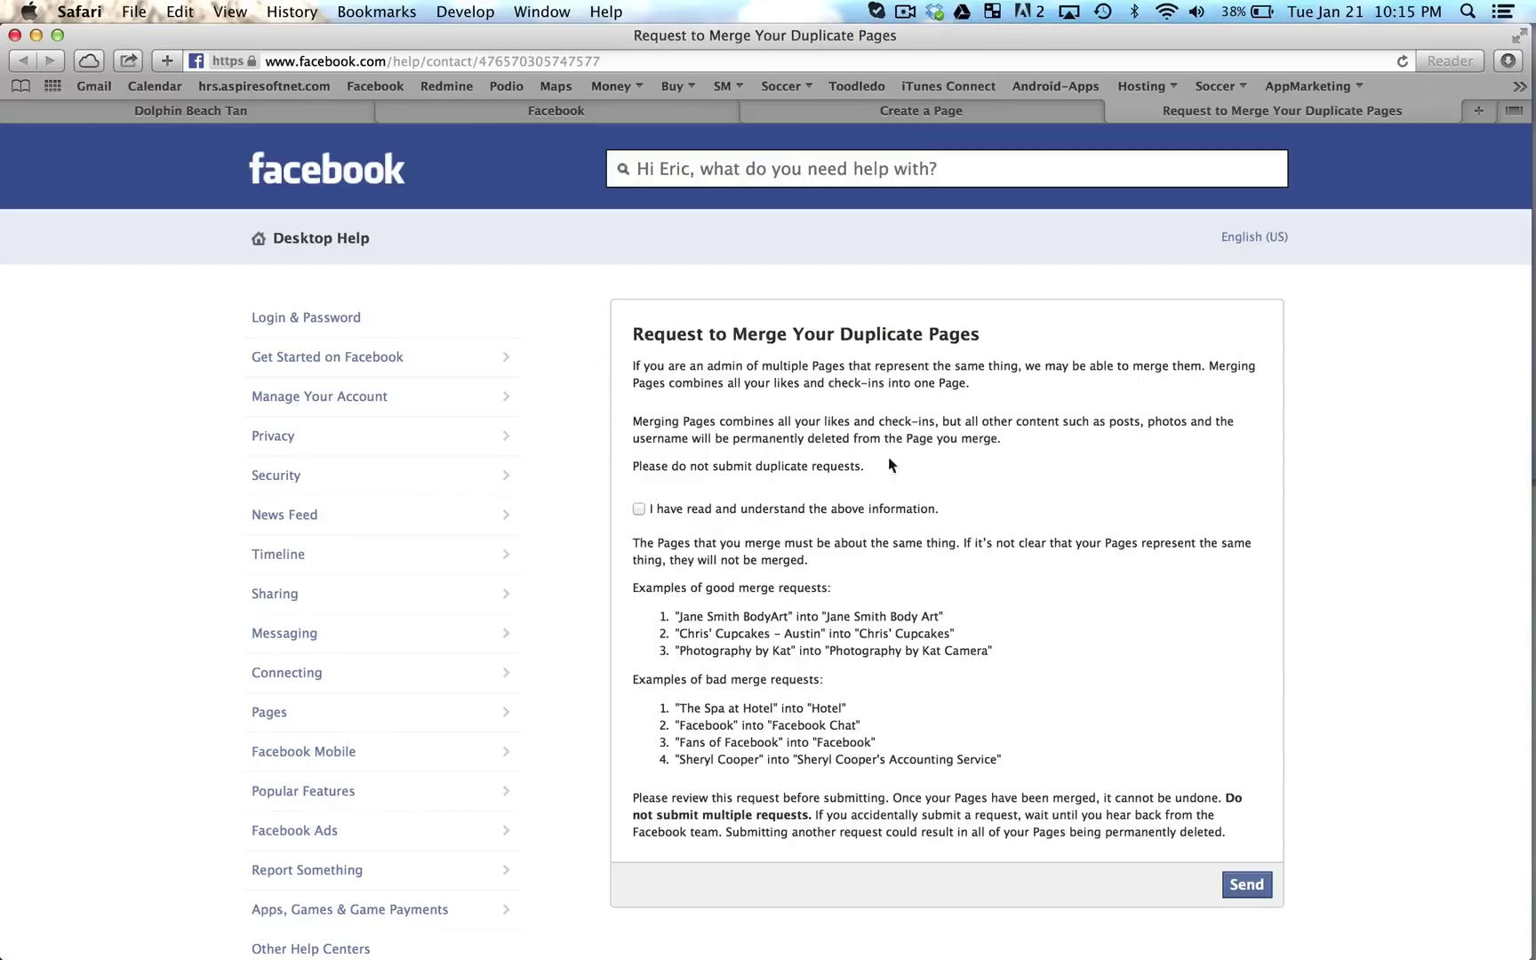
Step: Tick 'I have read and understand' and select Dolphin Beach Tan (314 likes) as the Page to keep
left_click(638, 508)
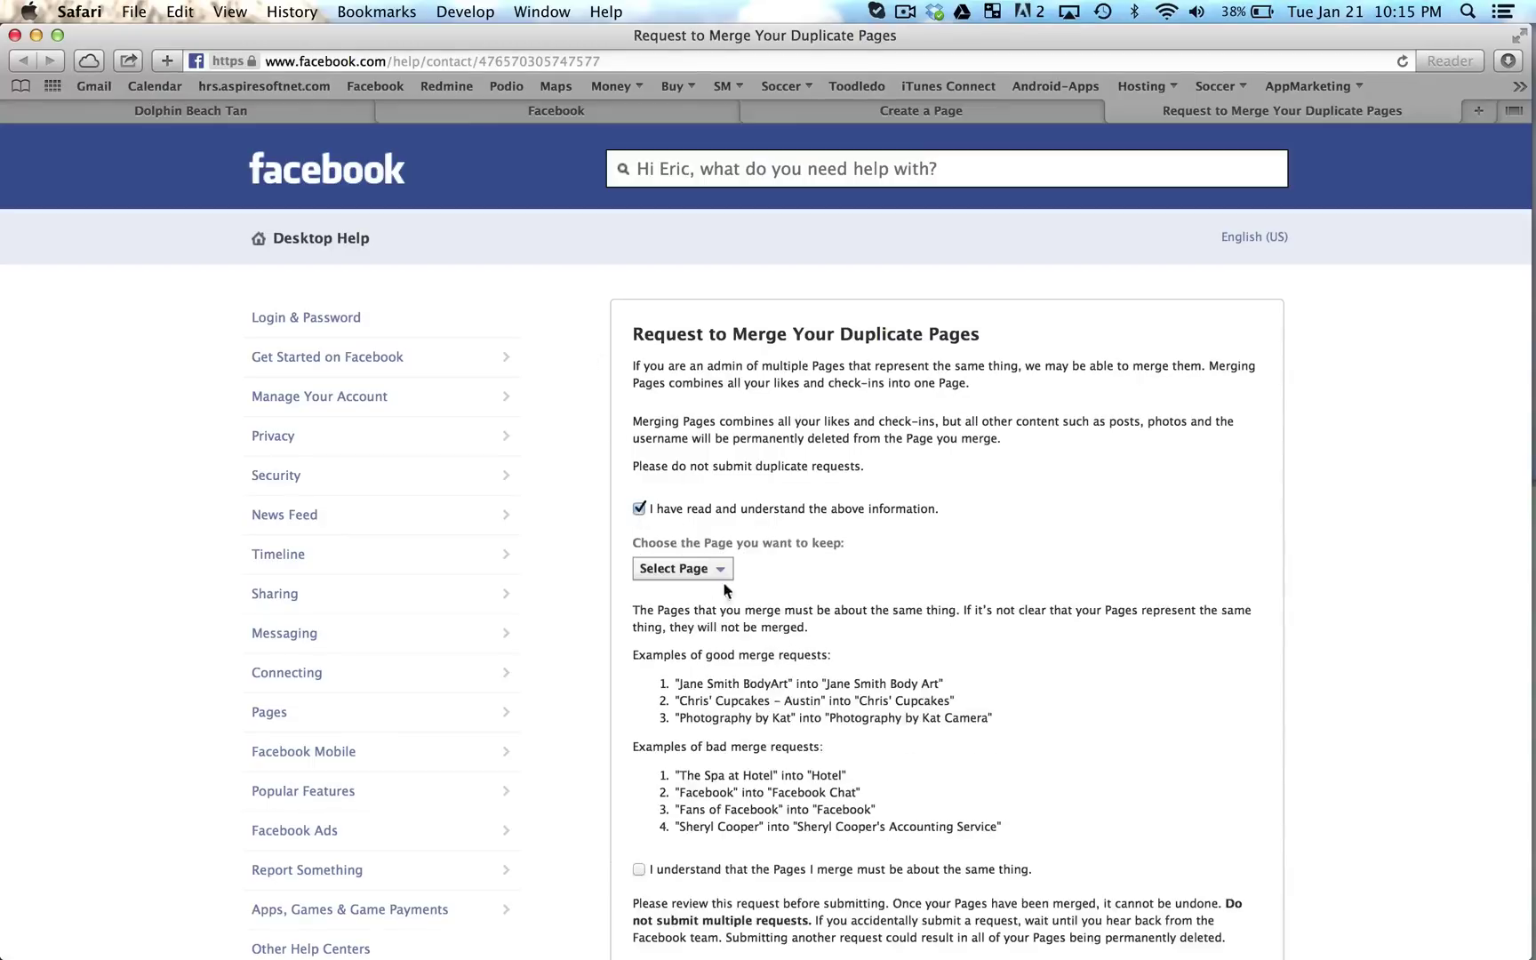
scroll(724, 589, "down", 3)
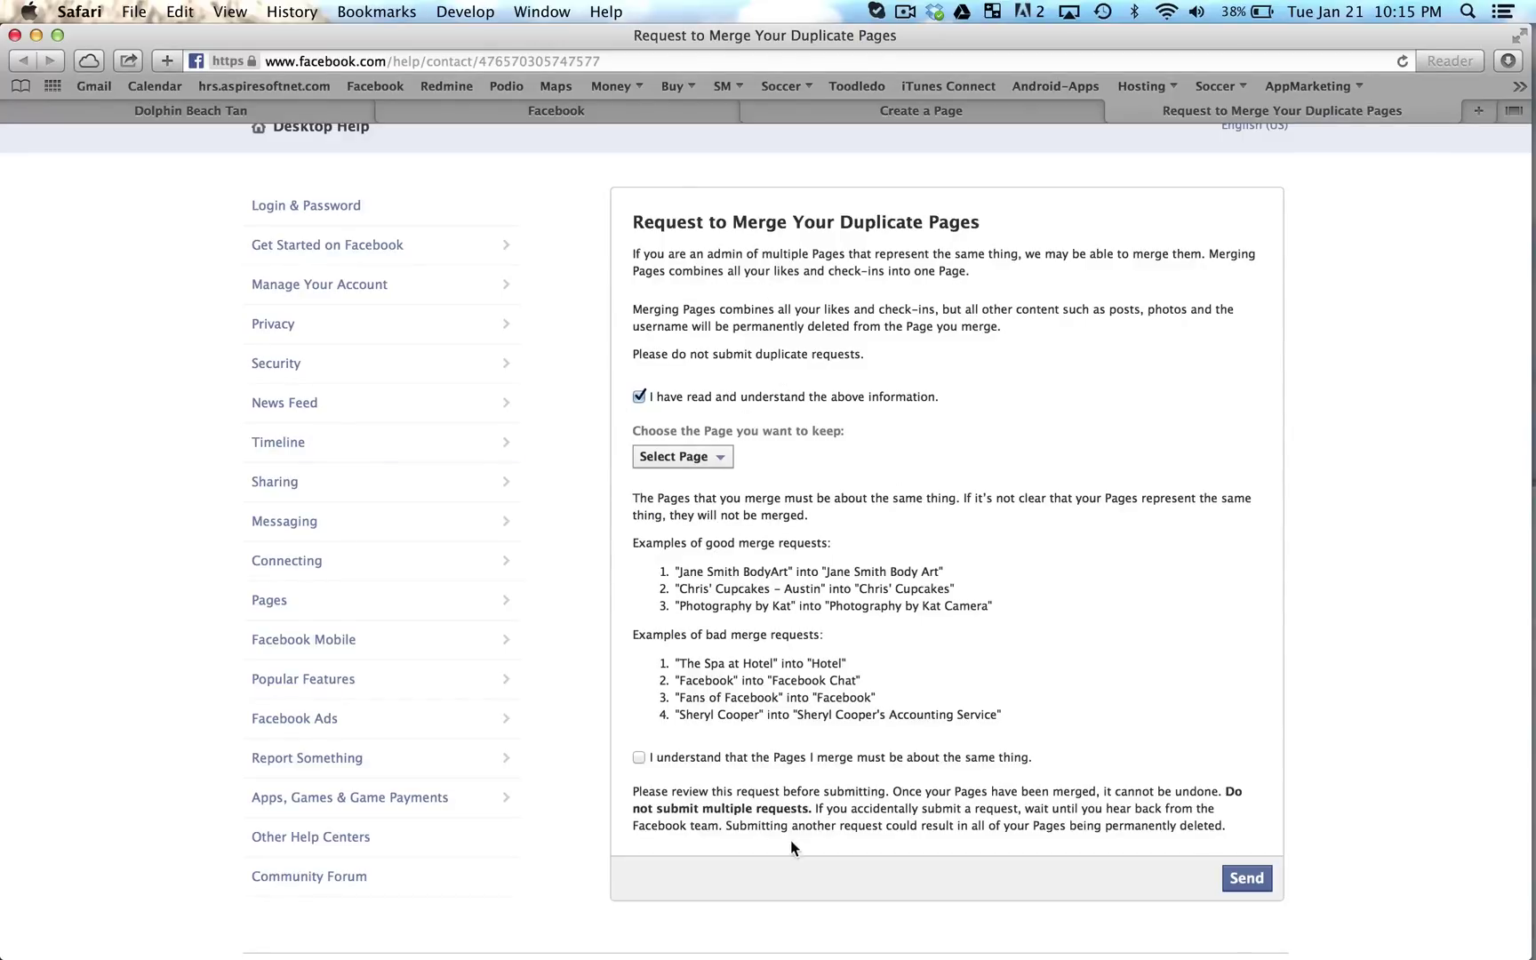
left_click(716, 458)
scroll(1141, 533, "down", 3)
scroll(1142, 534, "down", 3)
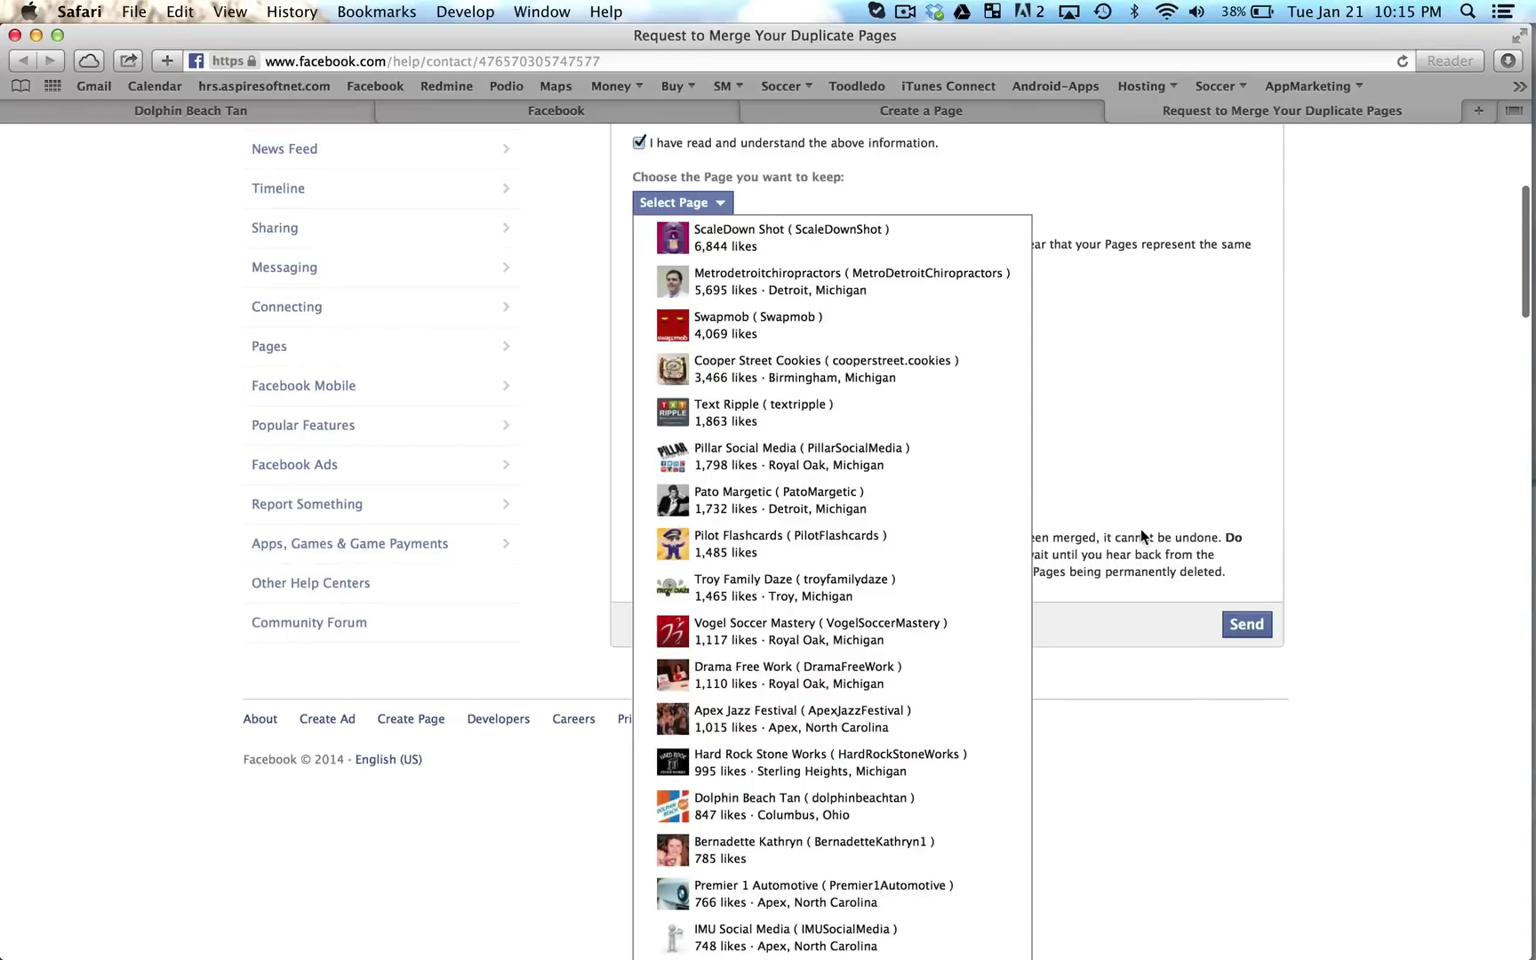
scroll(898, 569, "down", 6)
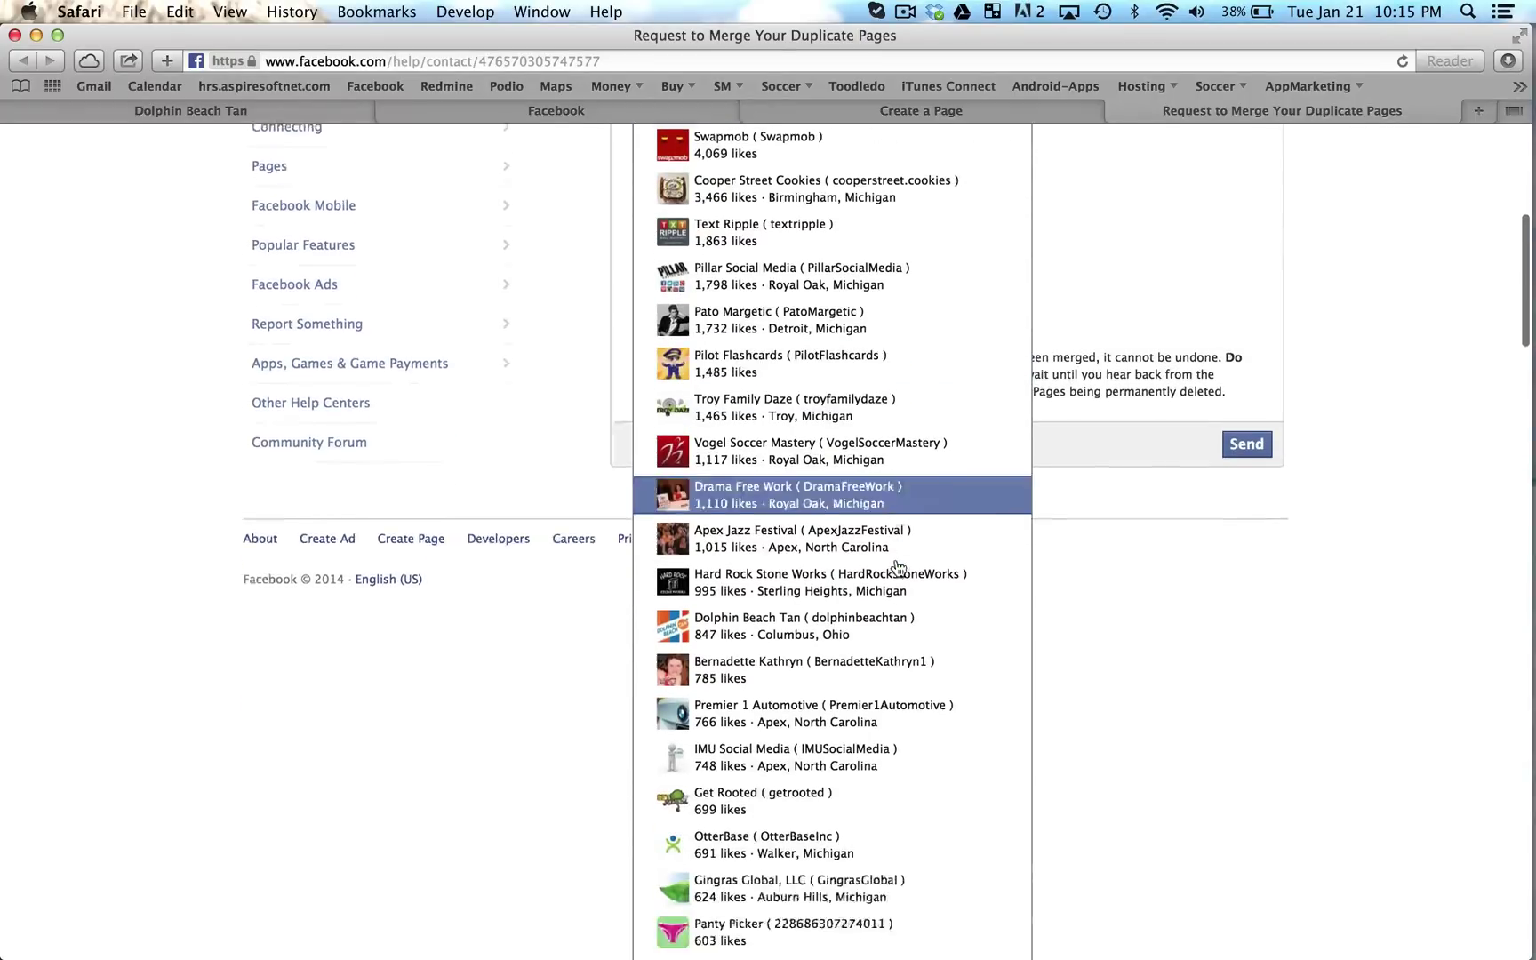
scroll(898, 569, "down", 8)
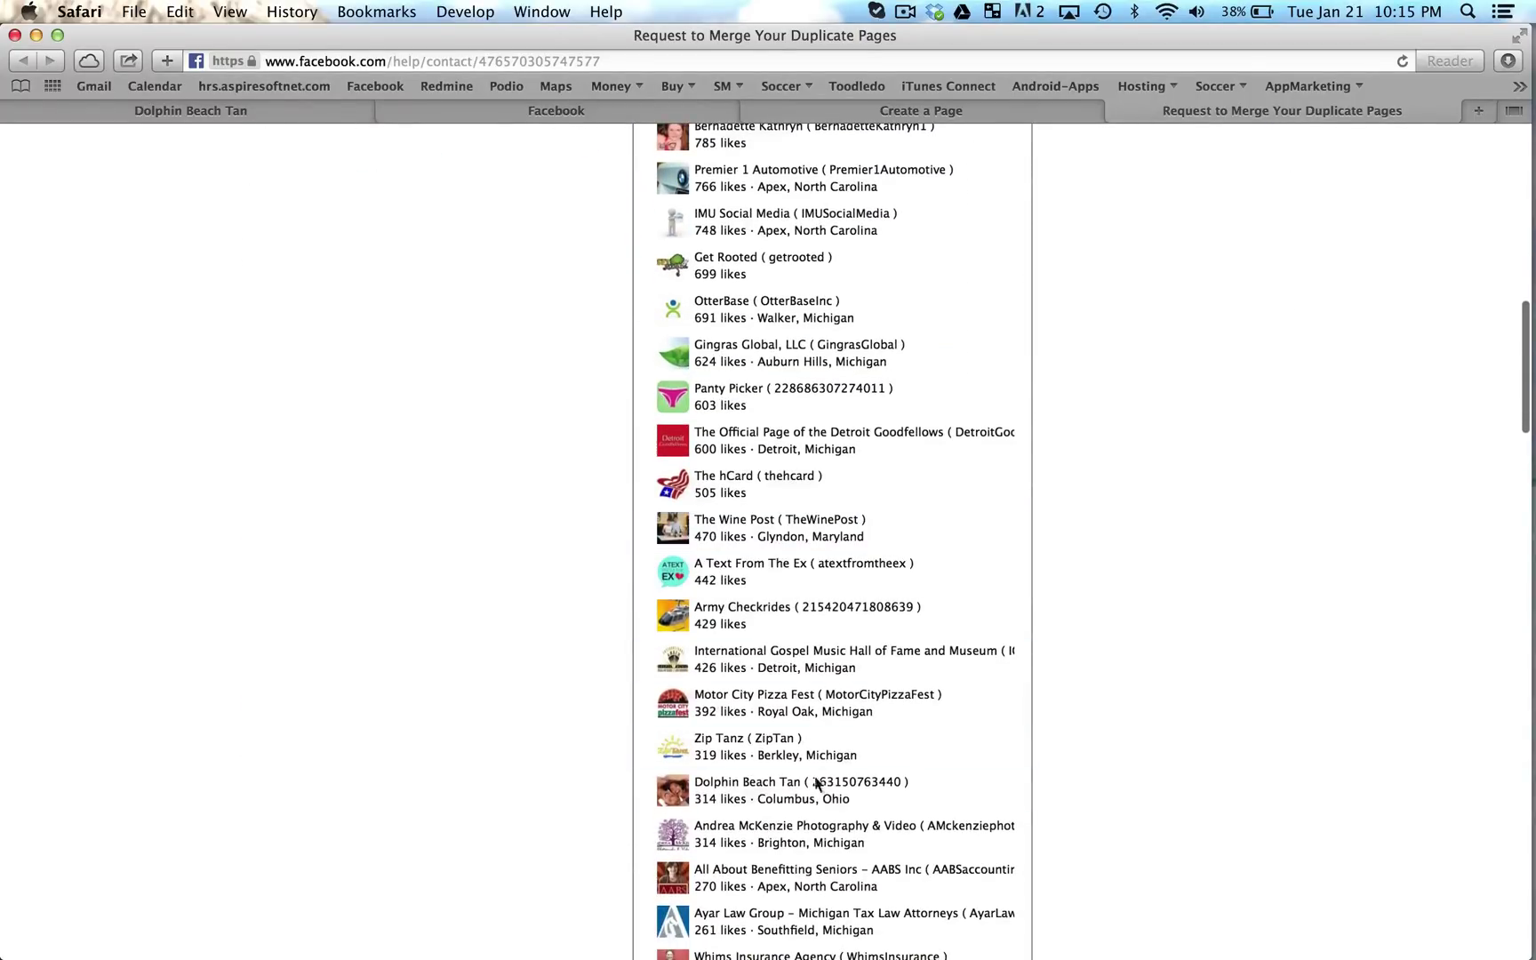
left_click(760, 799)
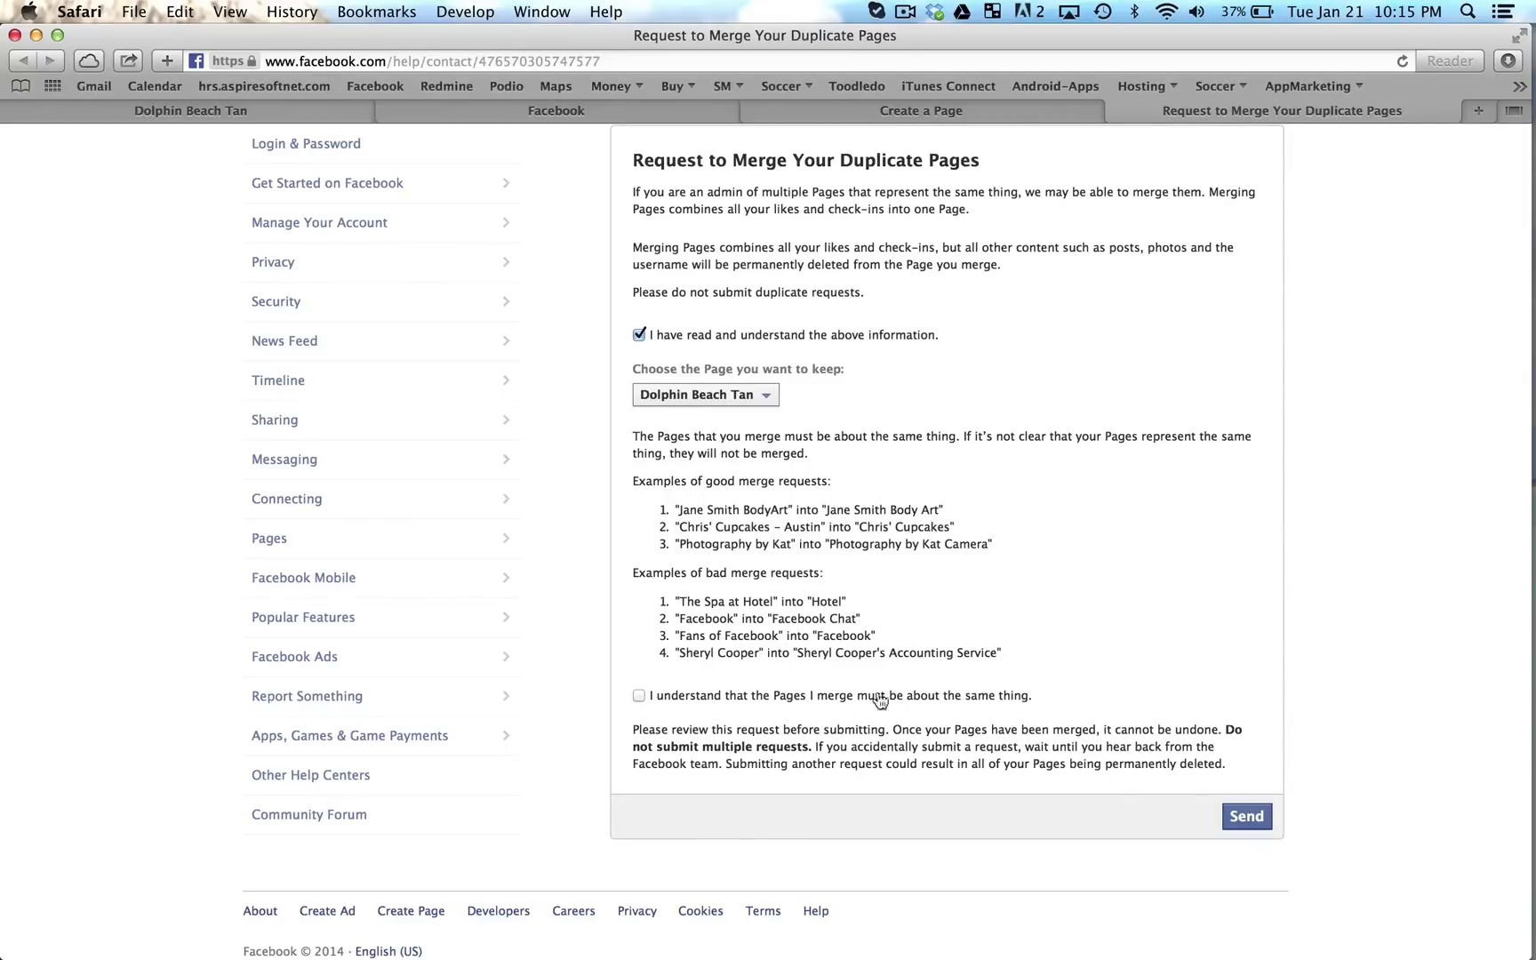
Step: Tick the same-thing acknowledgement and set Page 1 to Dolphin Beach Tan (847 likes)
left_click(639, 695)
scroll(786, 644, "down", 10)
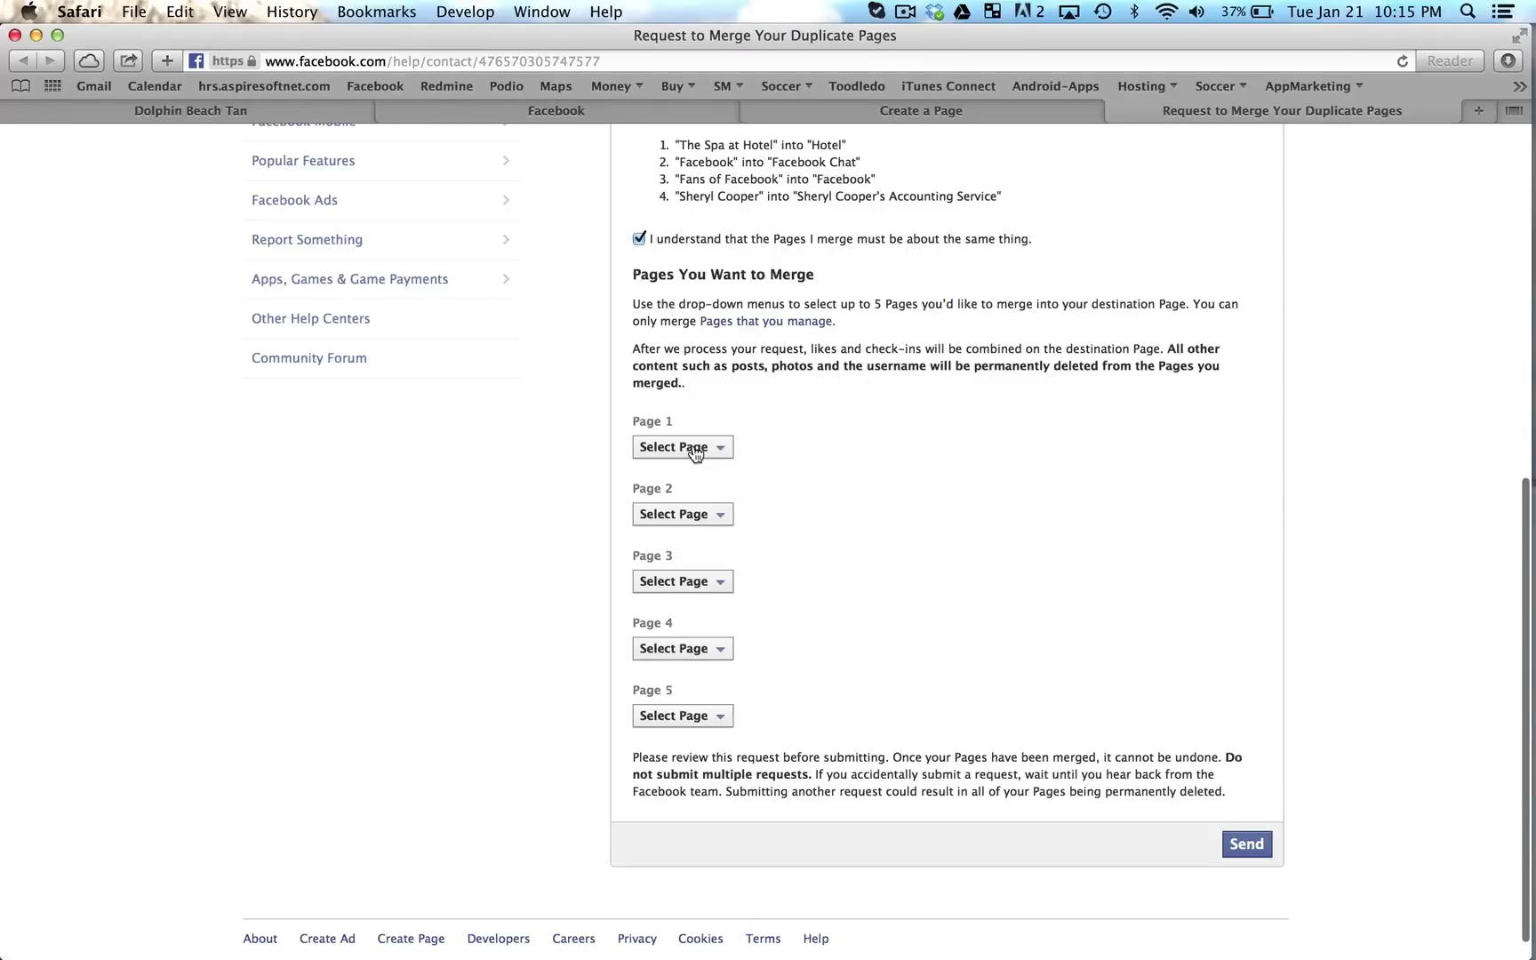
left_click(714, 449)
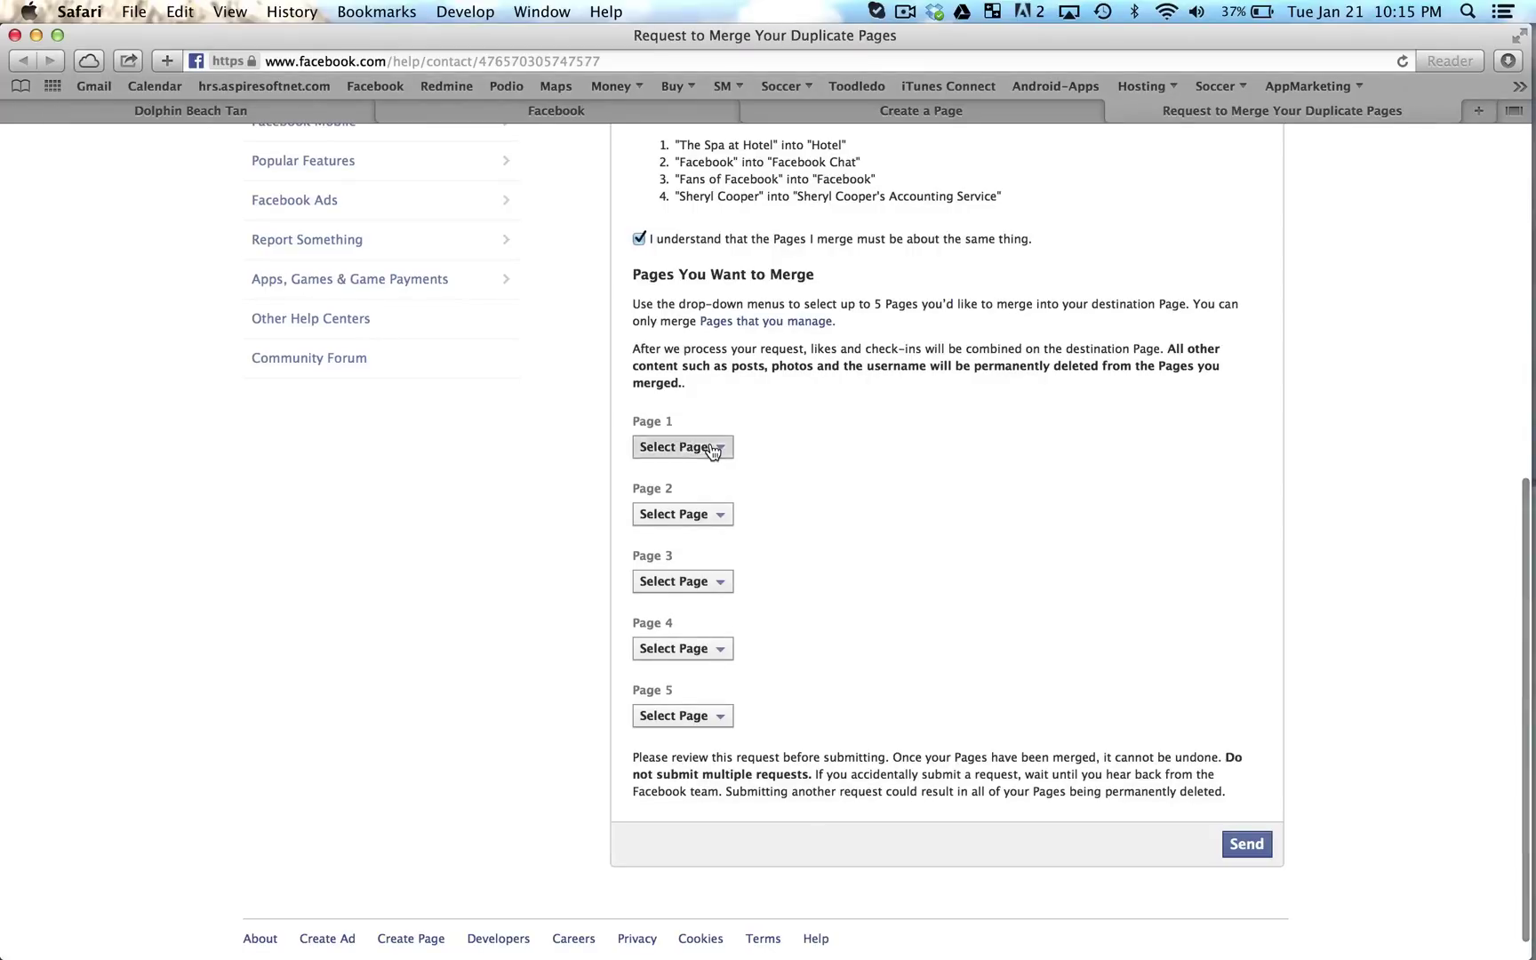
scroll(809, 628, "down", 5)
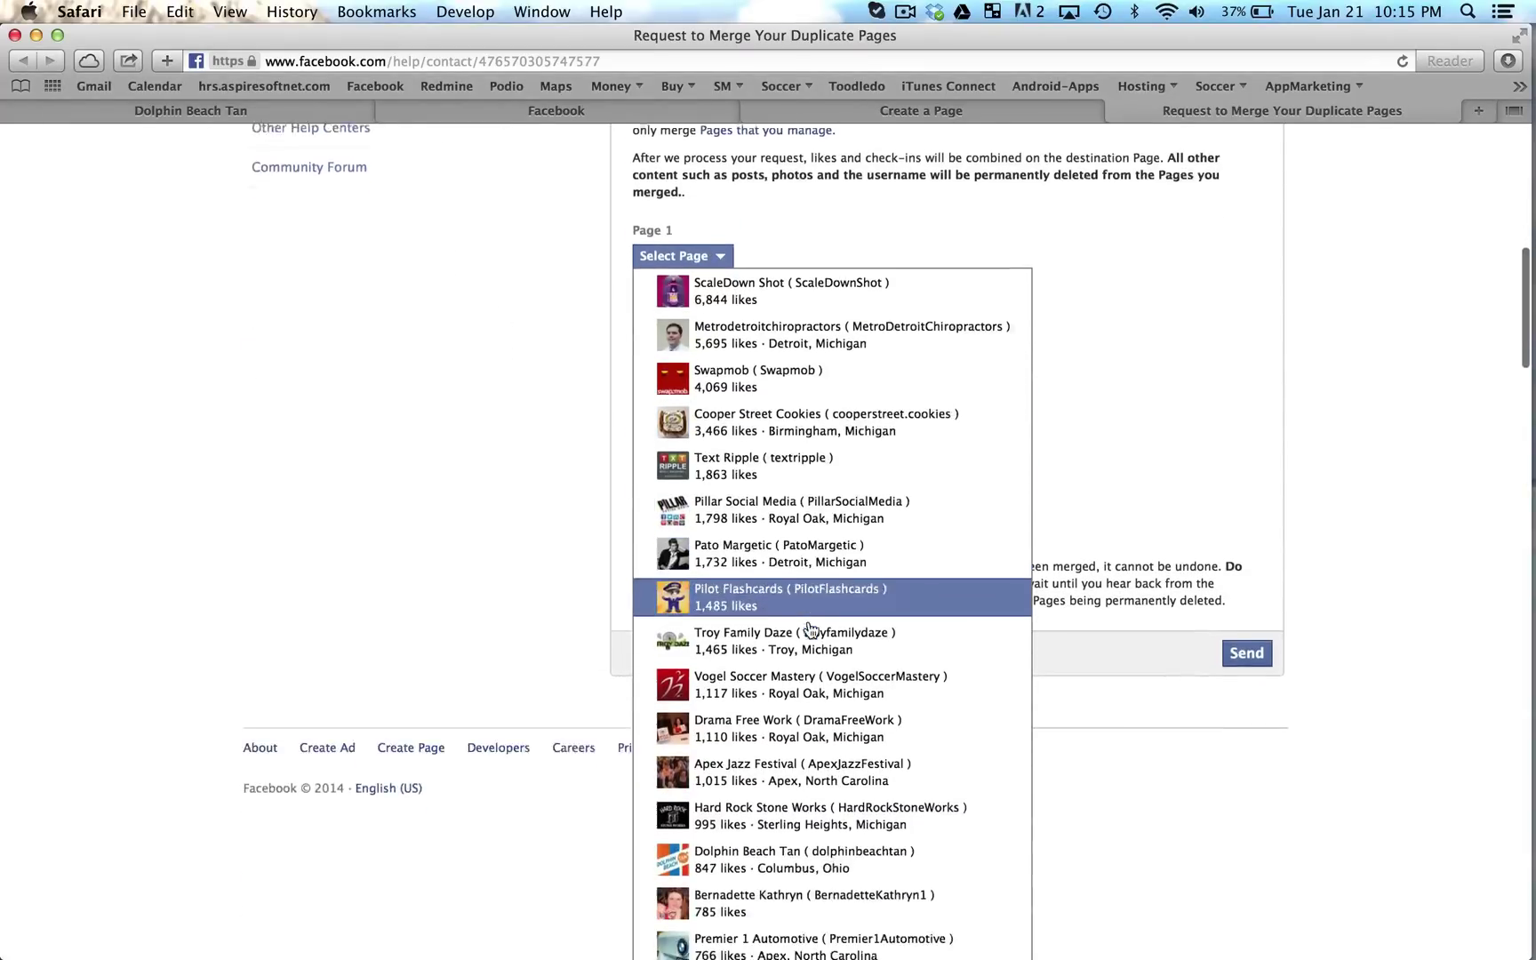
scroll(809, 628, "down", 1)
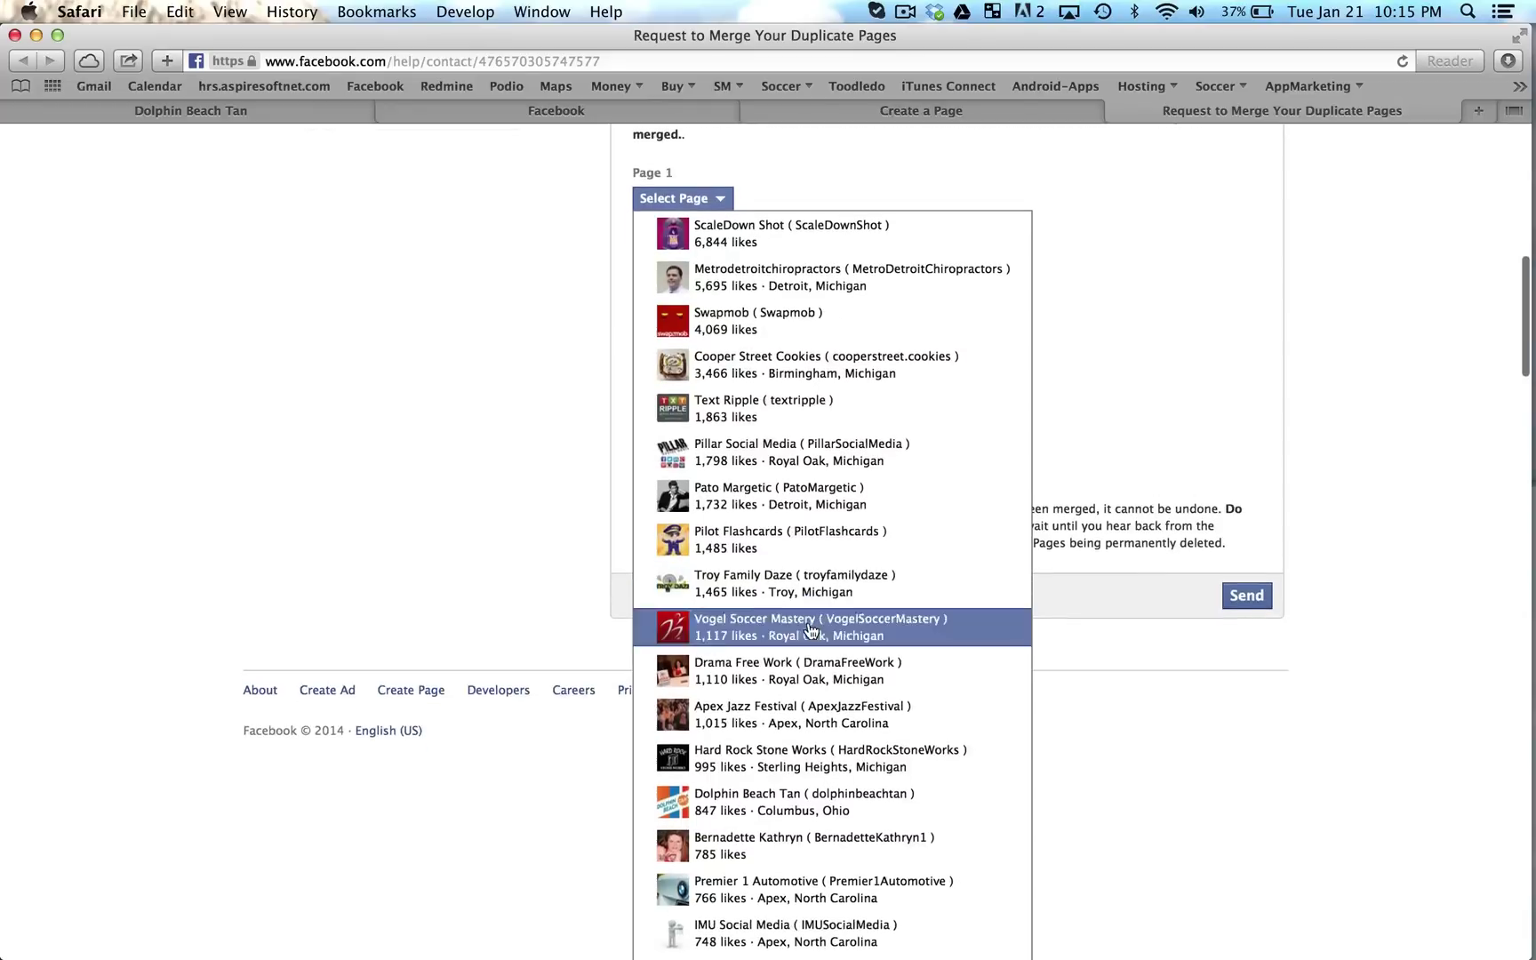
left_click(746, 800)
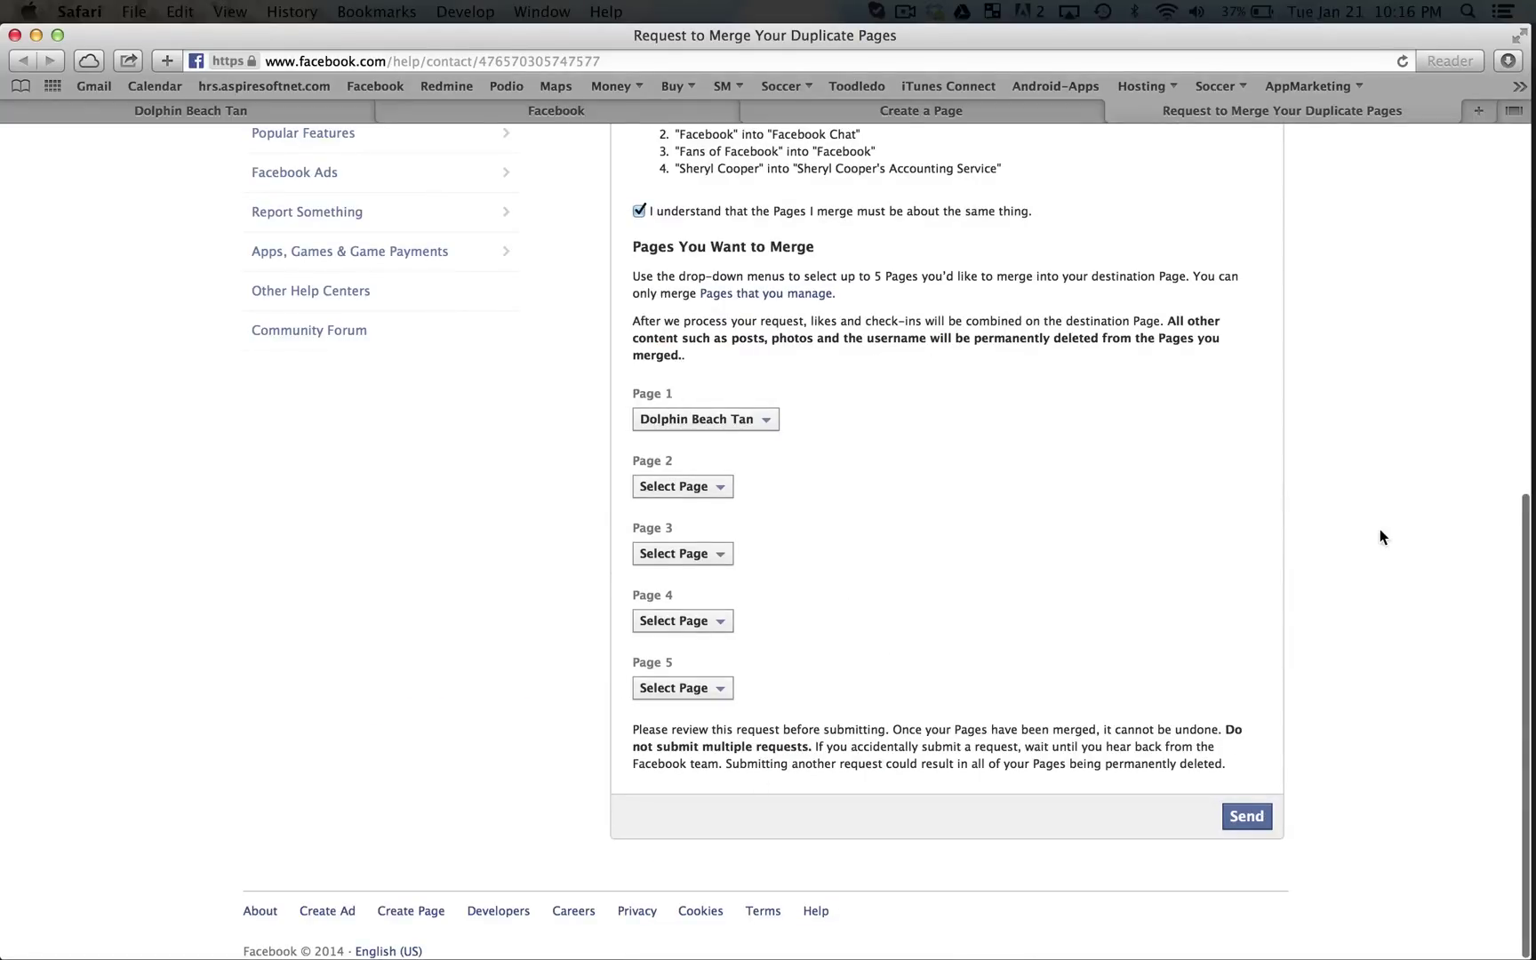
scroll(1380, 534, "up", 5)
scroll(1380, 530, "up", 5)
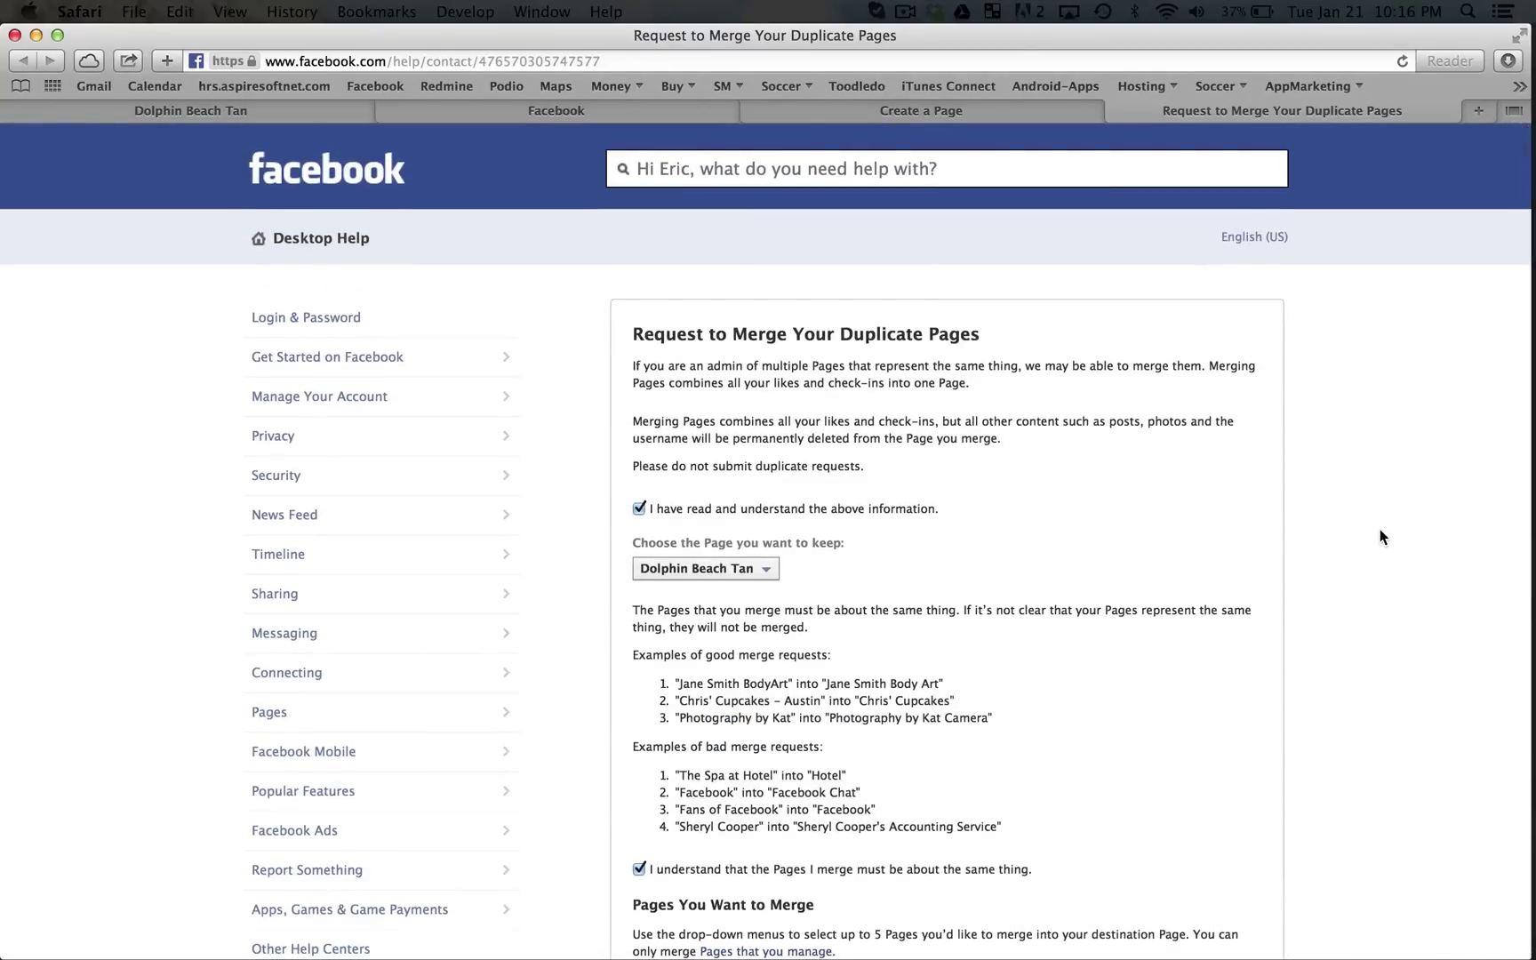
scroll(1380, 537, "down", 1)
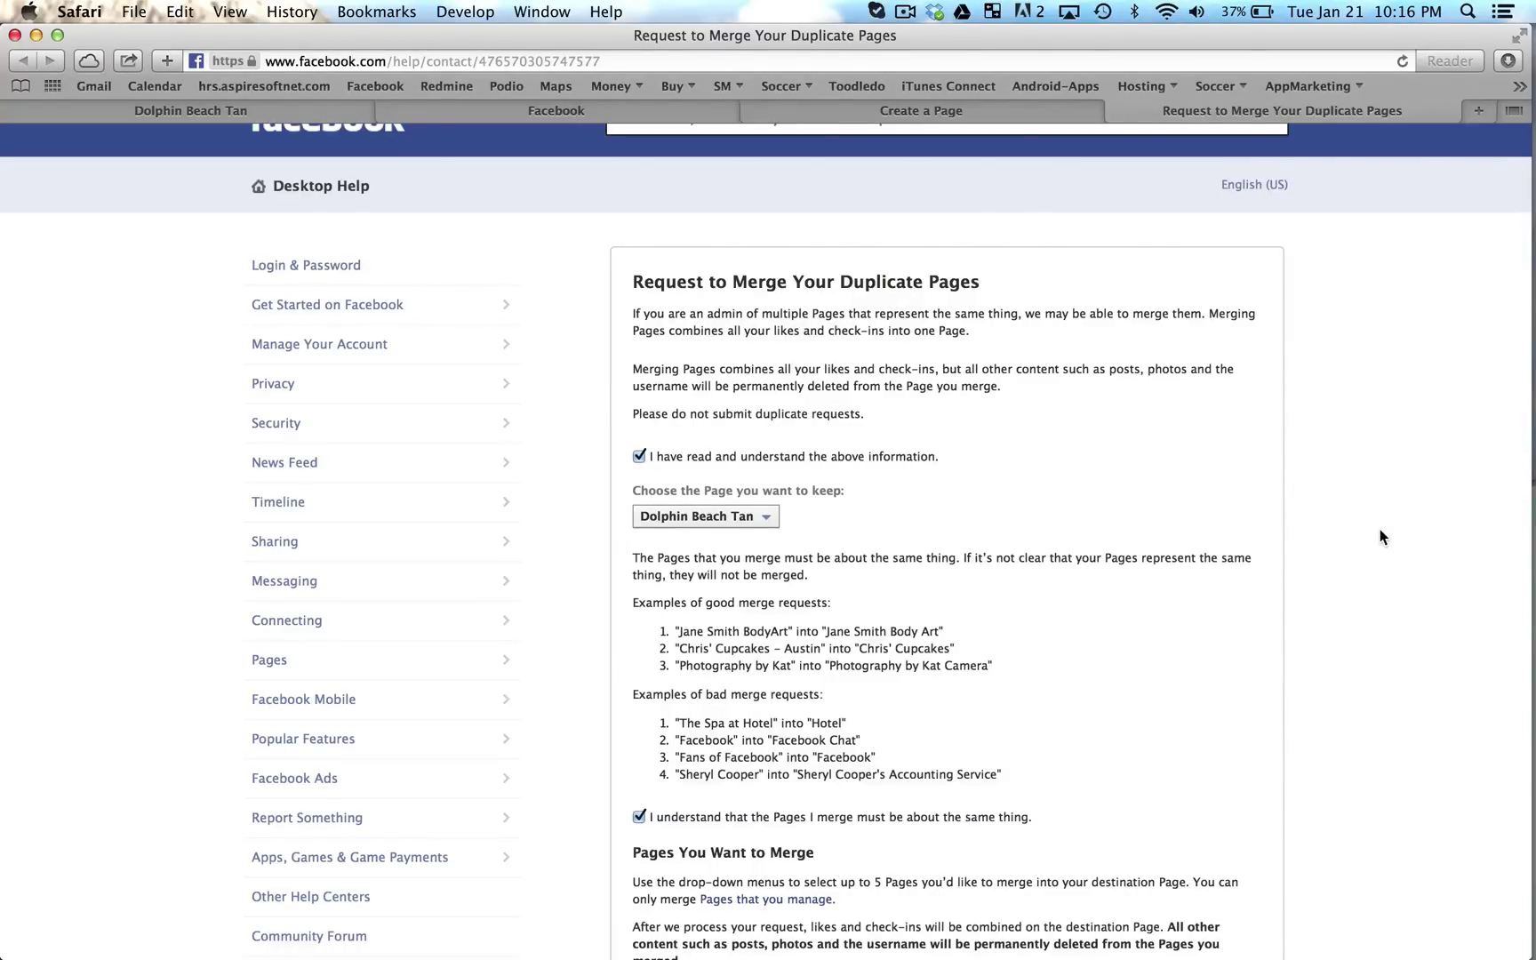
scroll(1380, 531, "down", 10)
scroll(1380, 531, "up", 10)
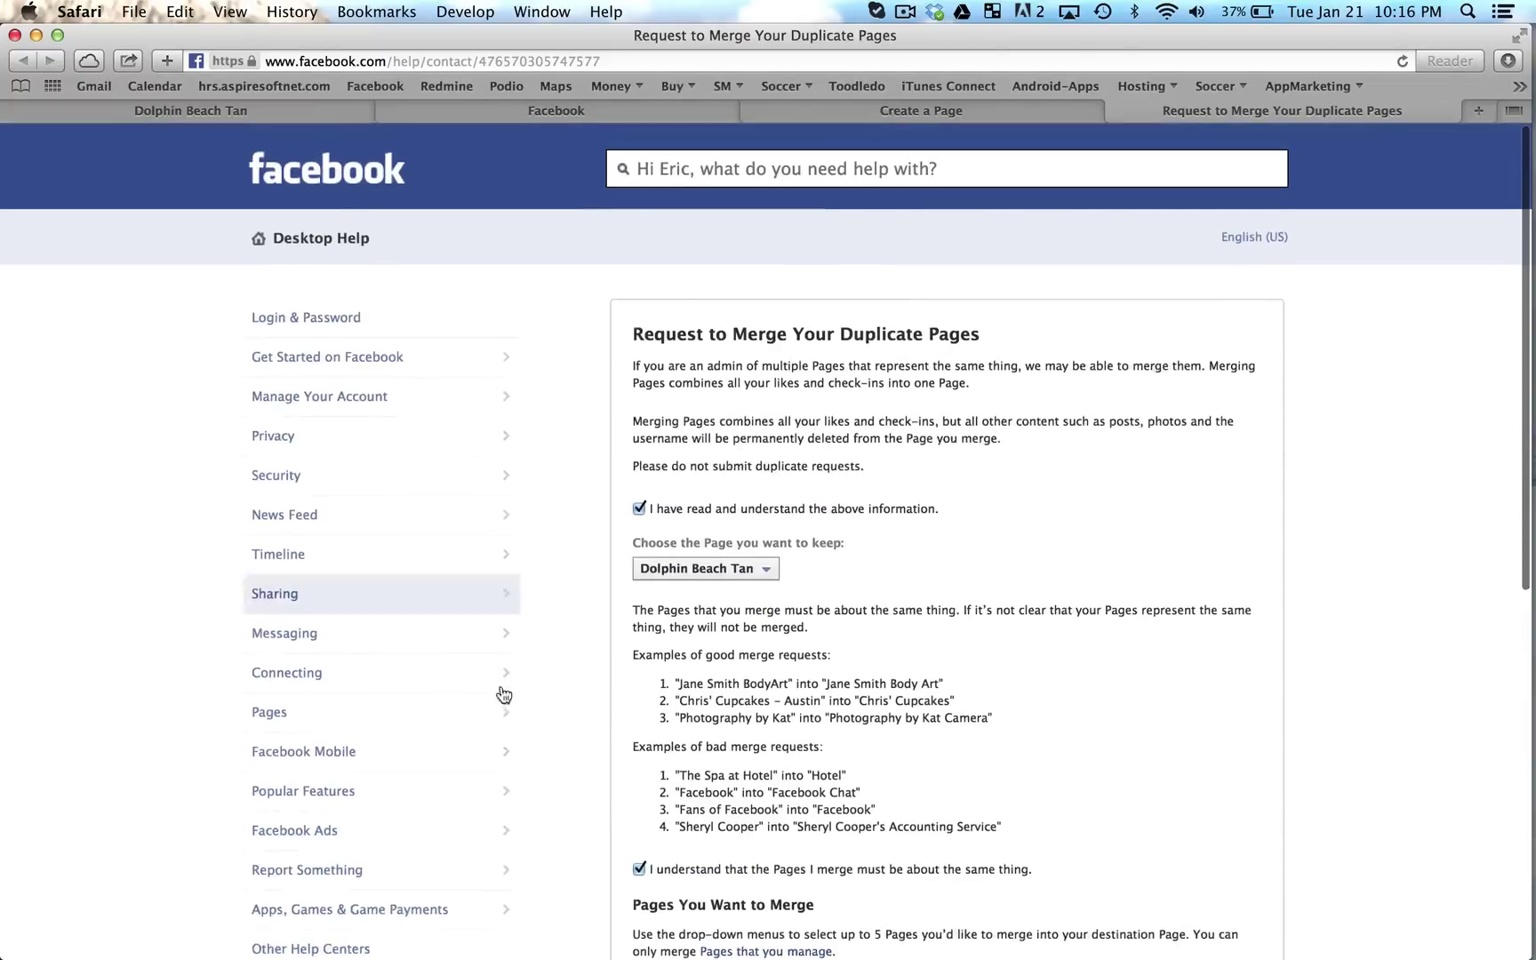